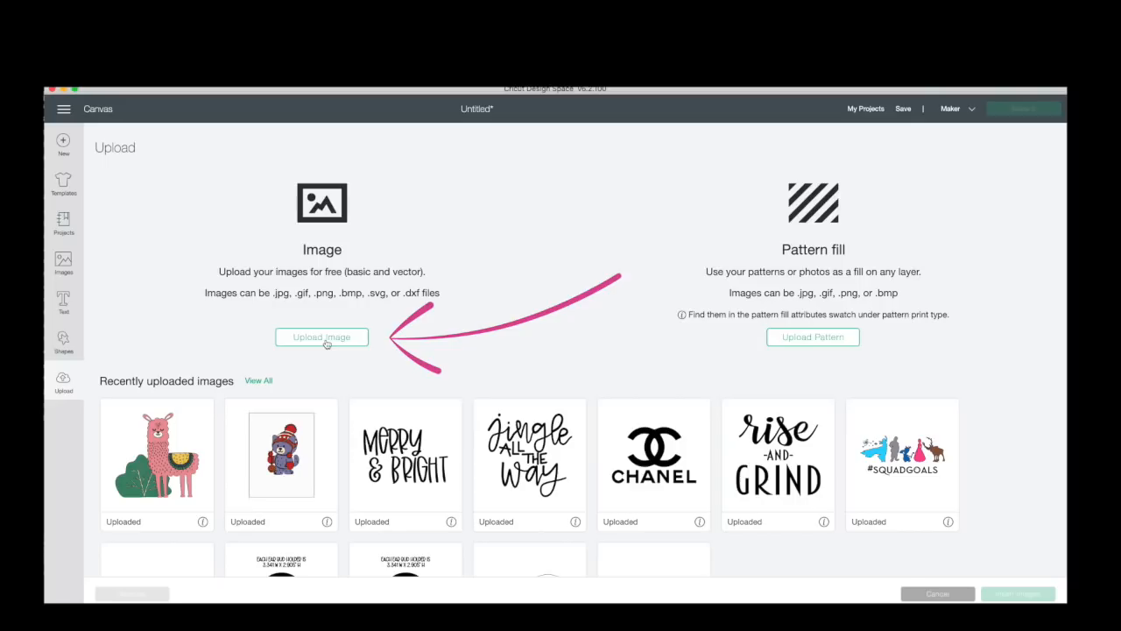
Load image2vector (2).svg from the Downloads folder as a new image upload.
{"action": "left_click", "coordinate": [580, 355]}
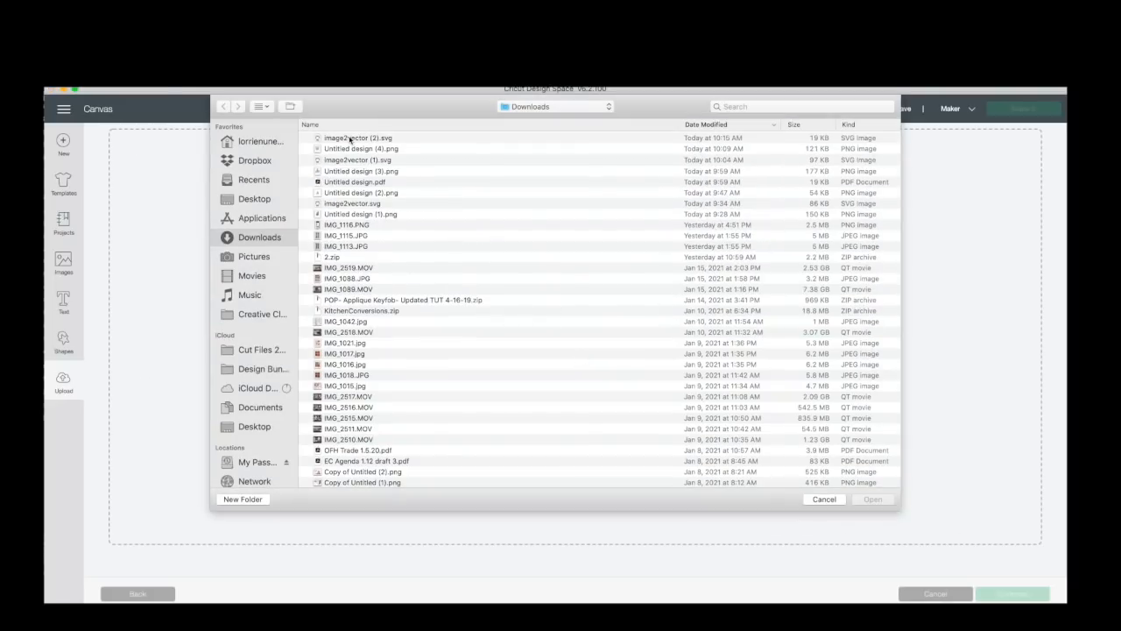
{"action": "left_click", "coordinate": [351, 139]}
{"action": "double_click", "coordinate": [345, 140]}
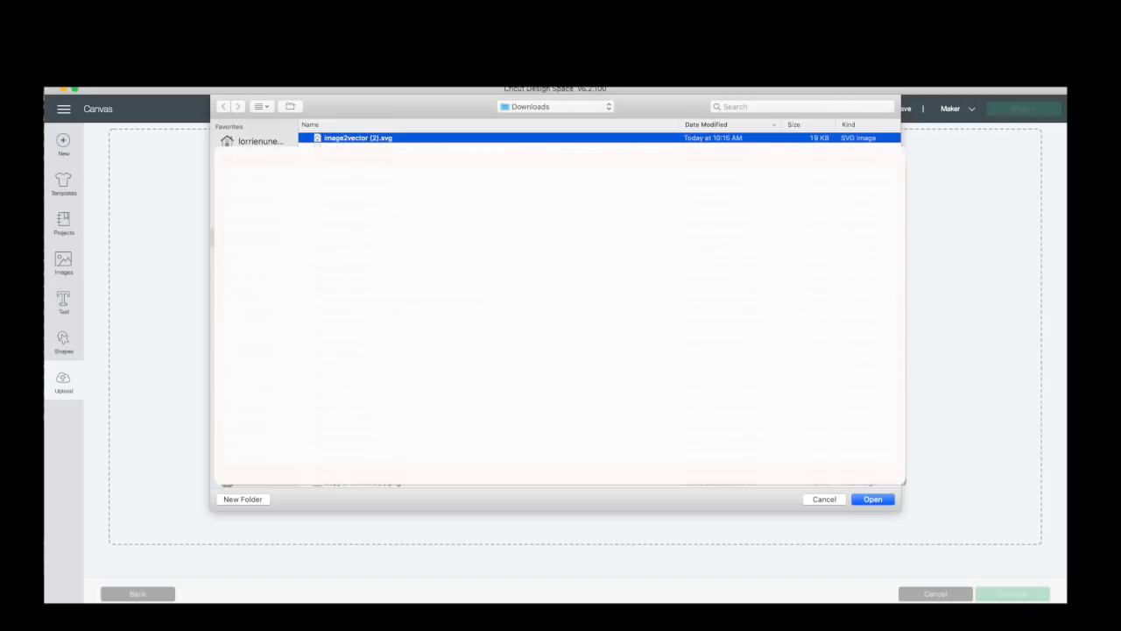
{"action": "left_click", "coordinate": [866, 501]}
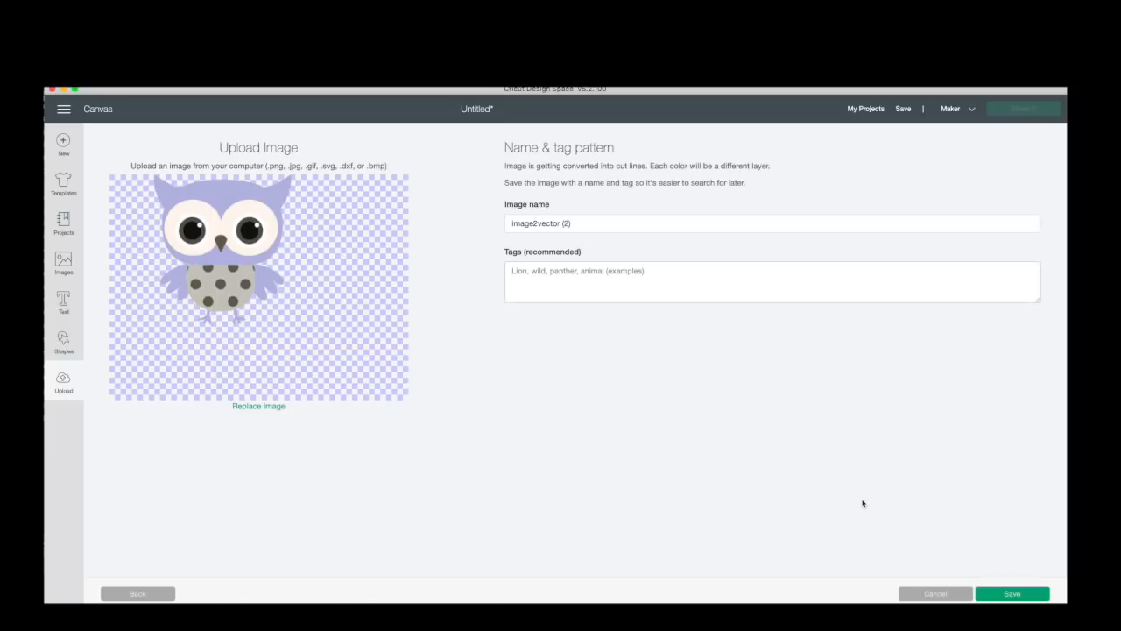
Name the uploaded image Owl, tag it "Owl, animal, LAN" and save it.
{"action": "type", "text": "Owl"}
{"action": "key", "text": "Tab"}
{"action": "type", "text": "Owl, "}
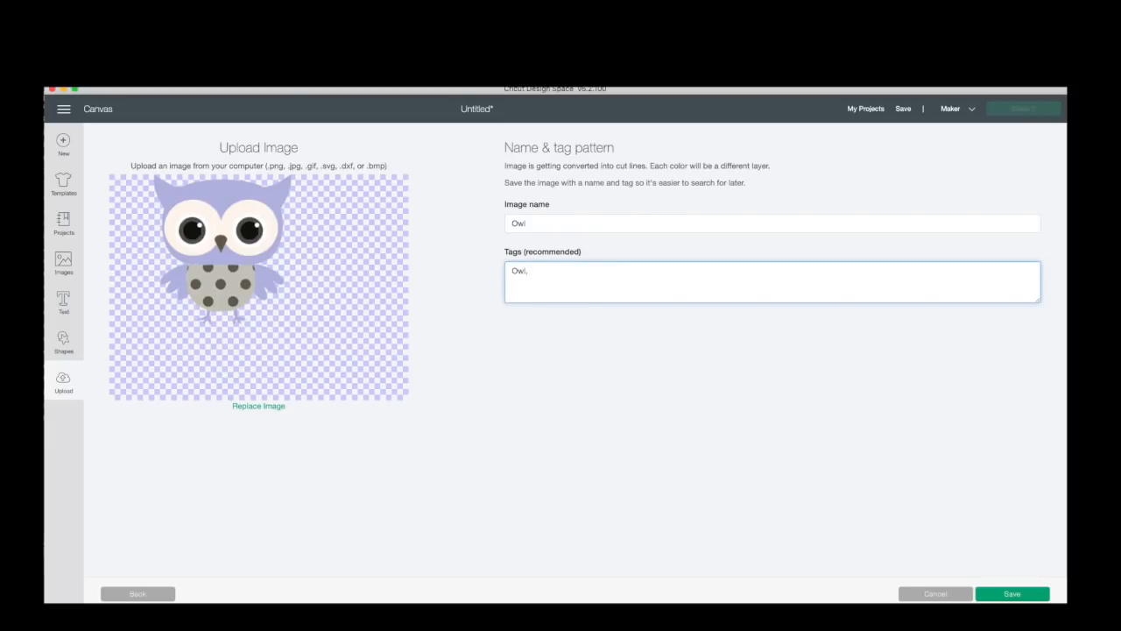
{"action": "type", "text": "animal, LAN"}
{"action": "left_click", "coordinate": [1009, 593]}
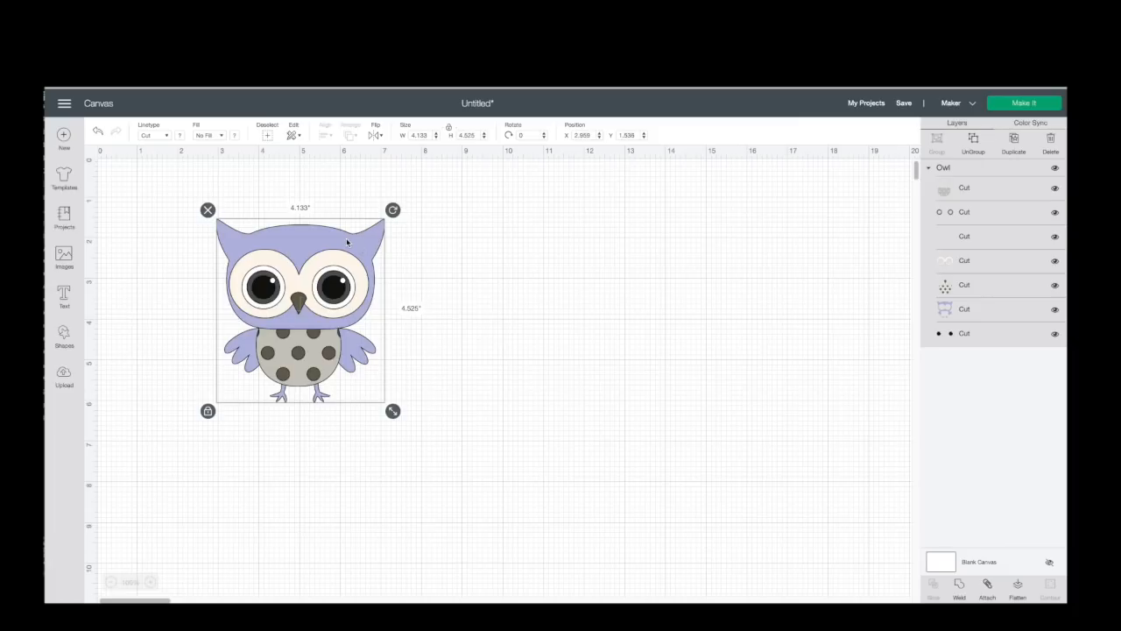
Load Untitled design (4).png from the Downloads folder as another image upload.
{"action": "left_click", "coordinate": [64, 374]}
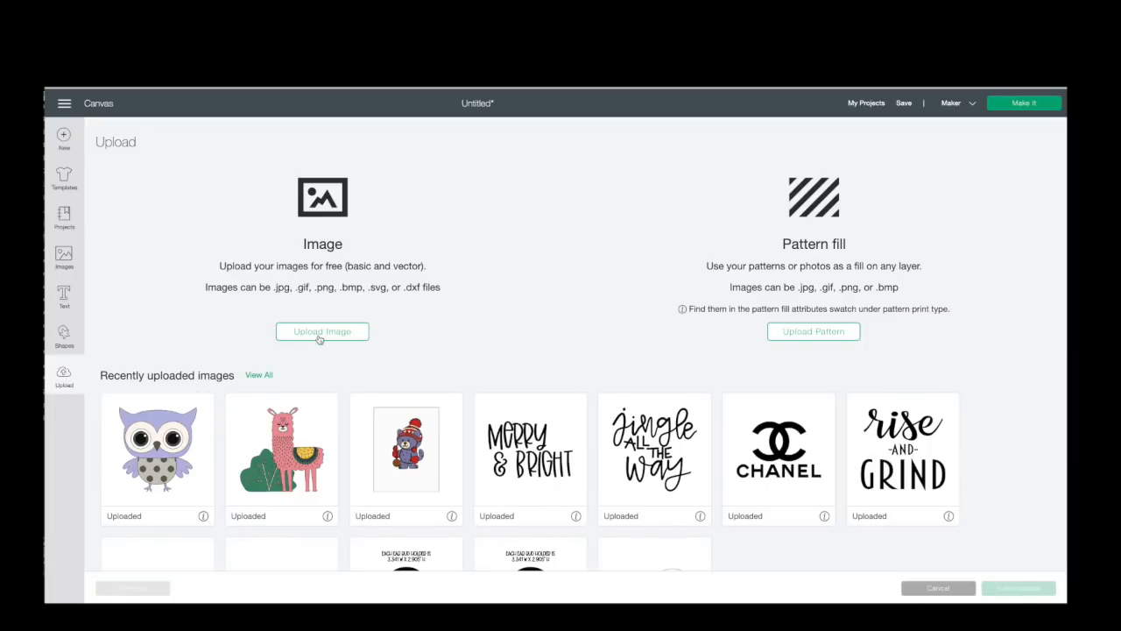
{"action": "left_click", "coordinate": [319, 334]}
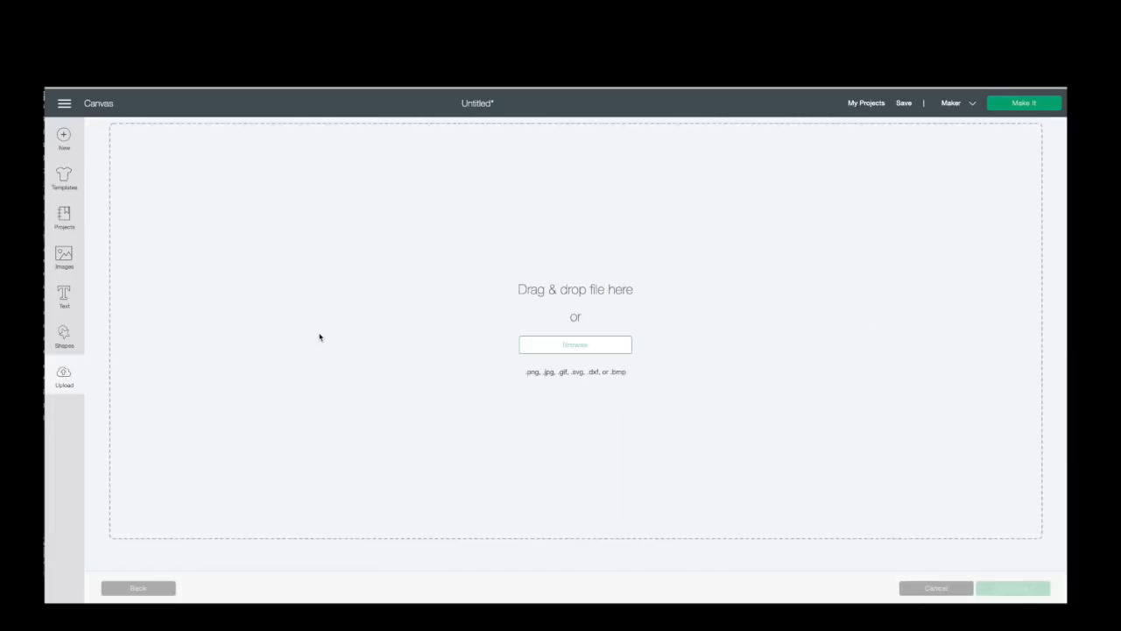
{"action": "left_click", "coordinate": [562, 346]}
{"action": "left_click", "coordinate": [359, 143]}
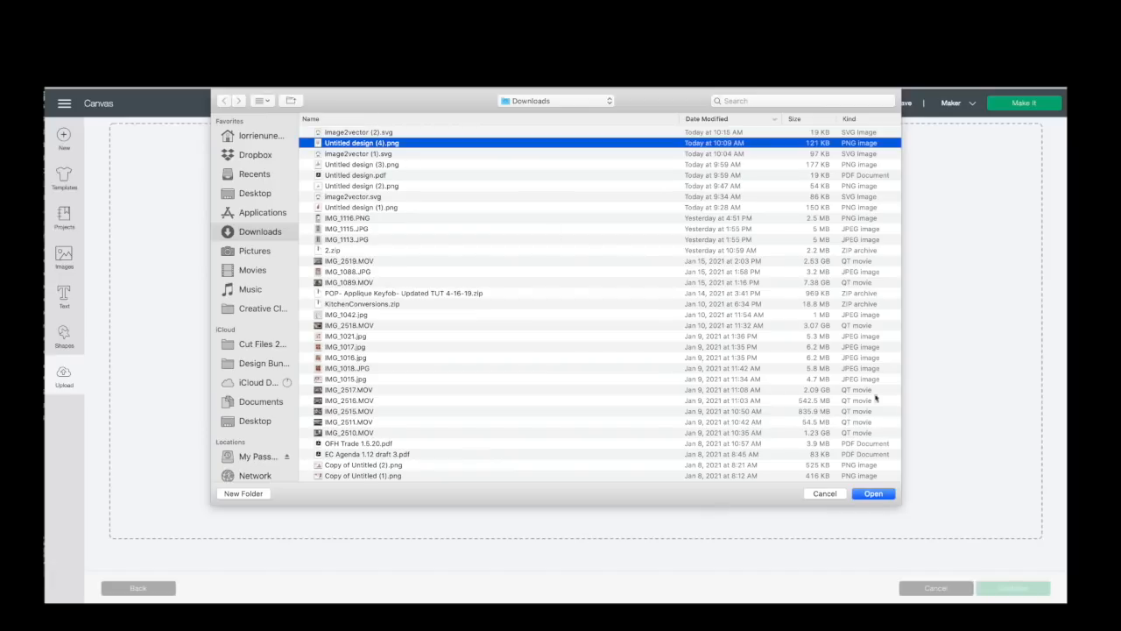
{"action": "left_click", "coordinate": [874, 494]}
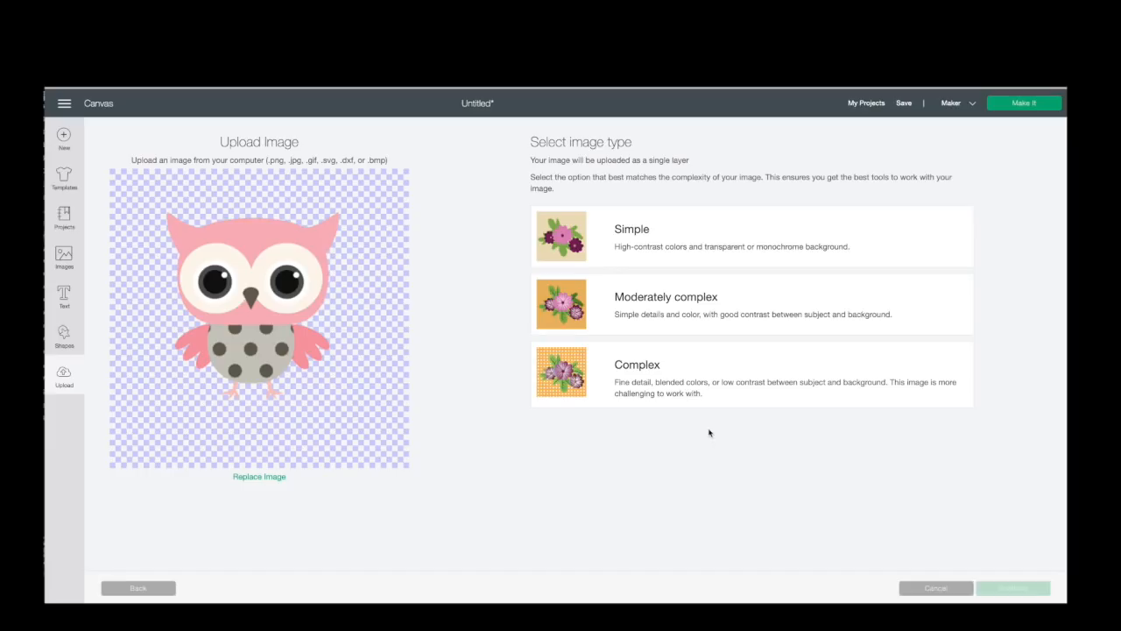
Process the pink owl as a Complex image without erasing anything and save it as a Cut image.
{"action": "left_click", "coordinate": [666, 385]}
{"action": "left_click", "coordinate": [1032, 593]}
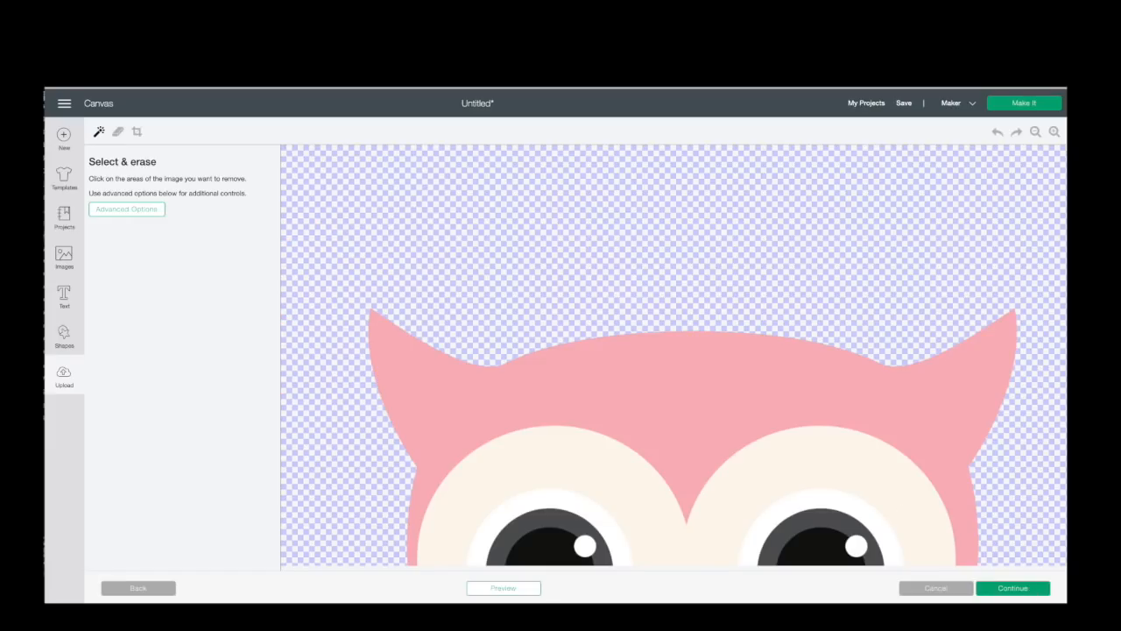
{"action": "left_click", "coordinate": [1021, 593]}
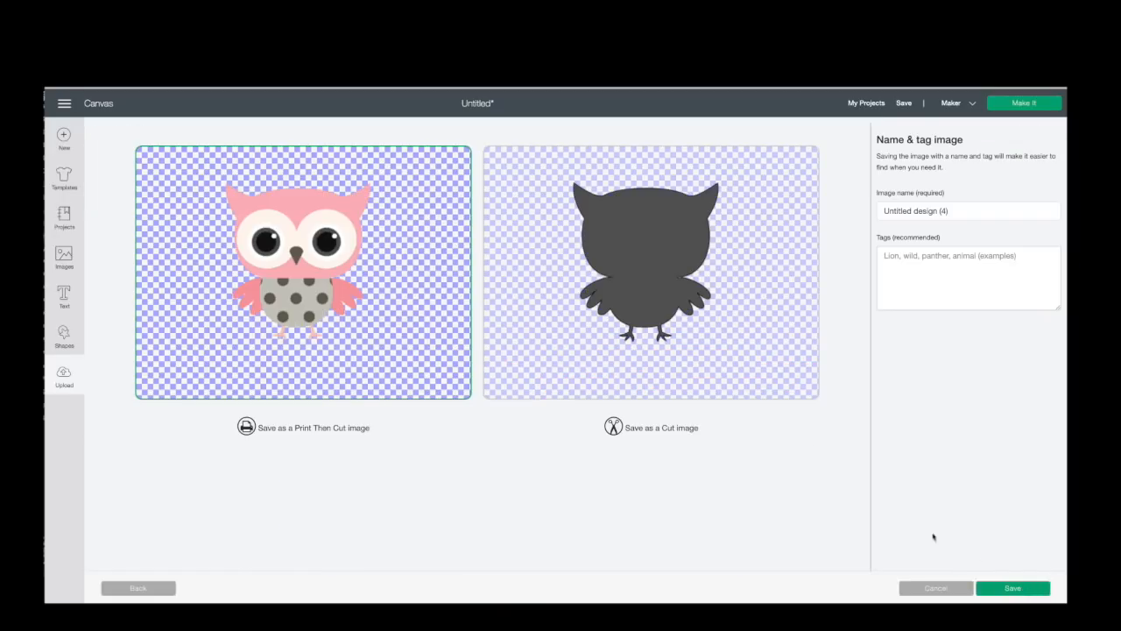
{"action": "left_click", "coordinate": [649, 241]}
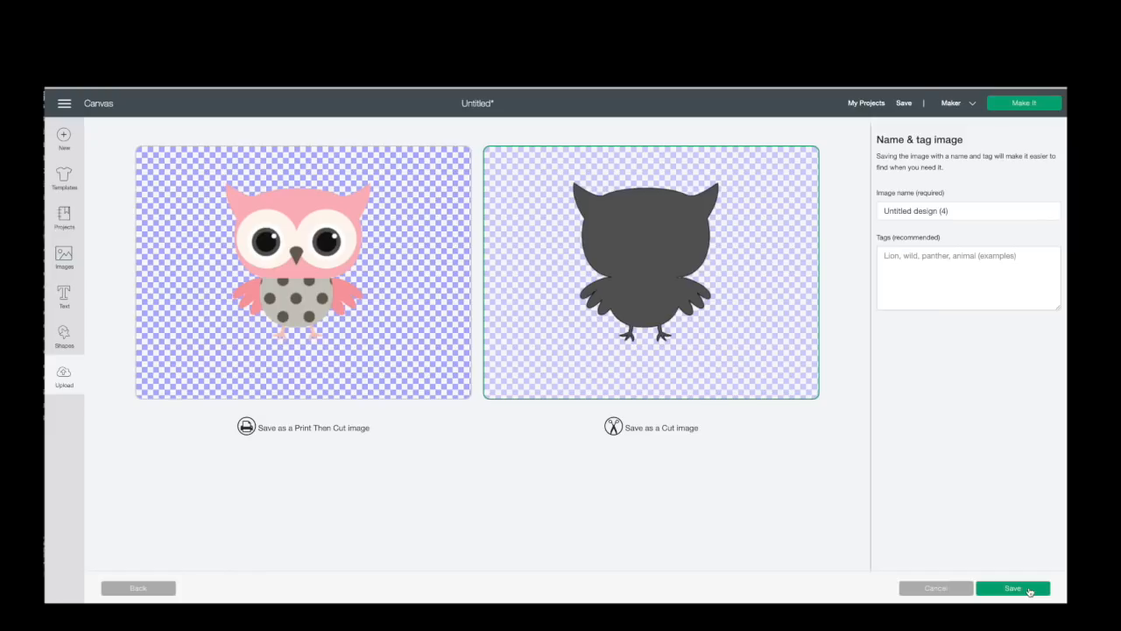
{"action": "left_click", "coordinate": [1029, 591]}
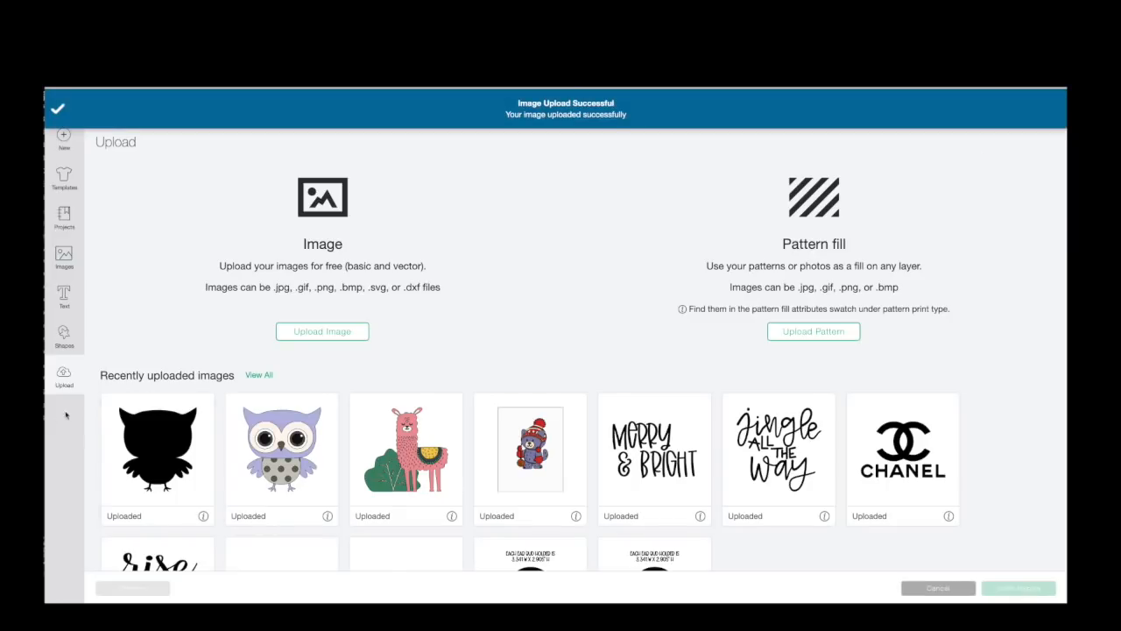
Insert the black owl silhouette on the canvas and move it to the right, clear of the colored owl.
{"action": "left_click", "coordinate": [103, 429]}
{"action": "left_click", "coordinate": [1005, 594]}
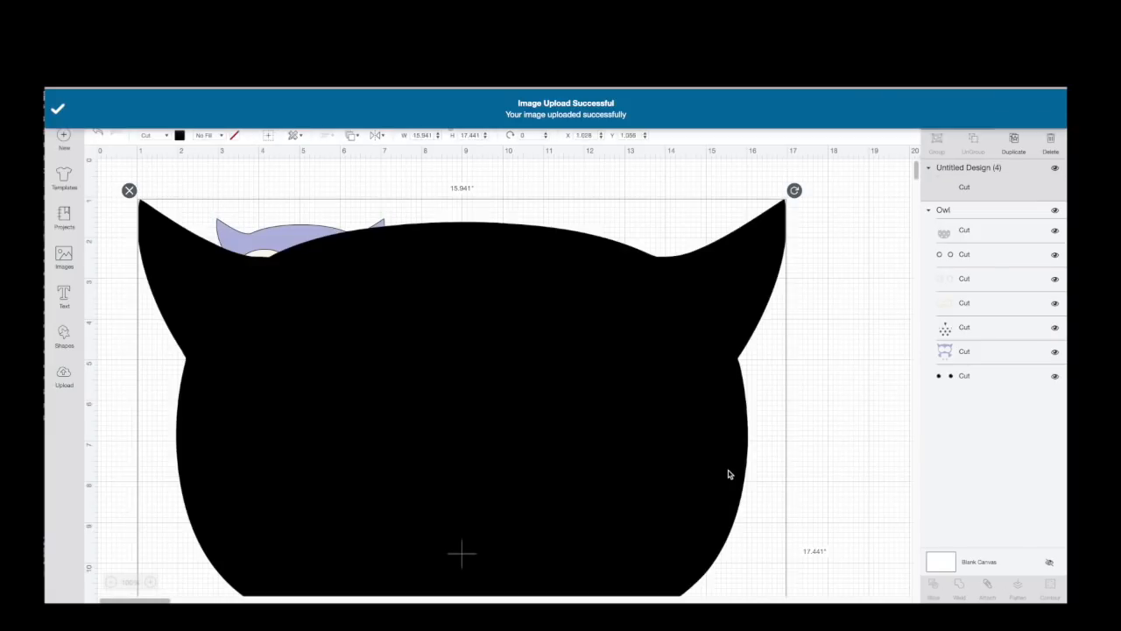
{"action": "left_click_drag", "start_coordinate": [641, 417], "coordinate": [923, 367]}
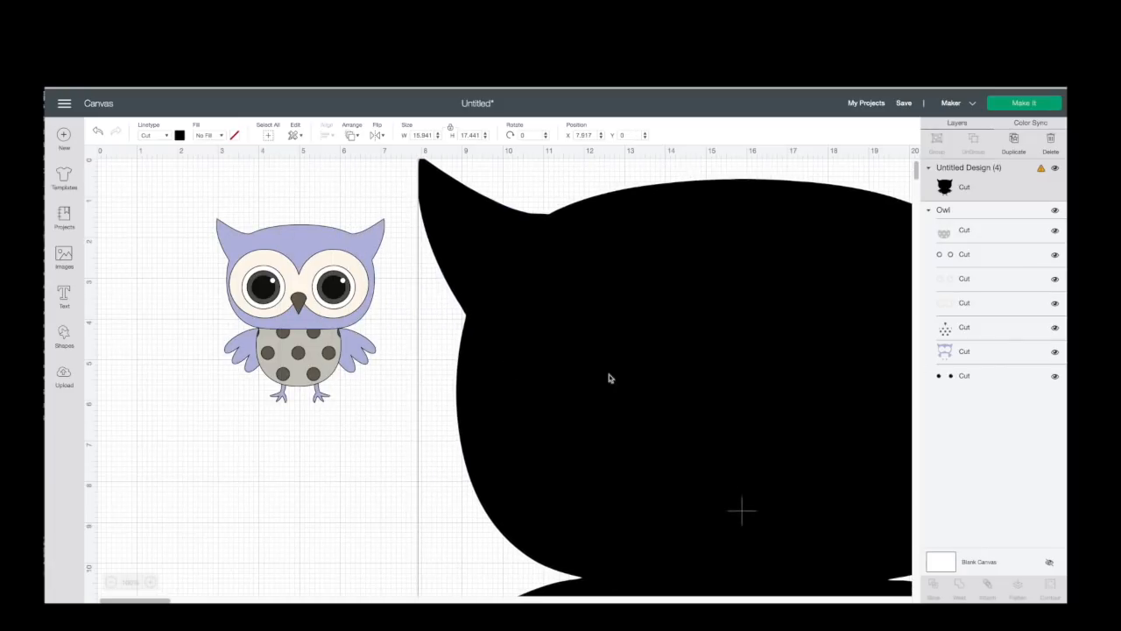
Match the silhouette to the colored owl's width by setting its width to 4.133 inches with proportions locked.
{"action": "left_click", "coordinate": [303, 234]}
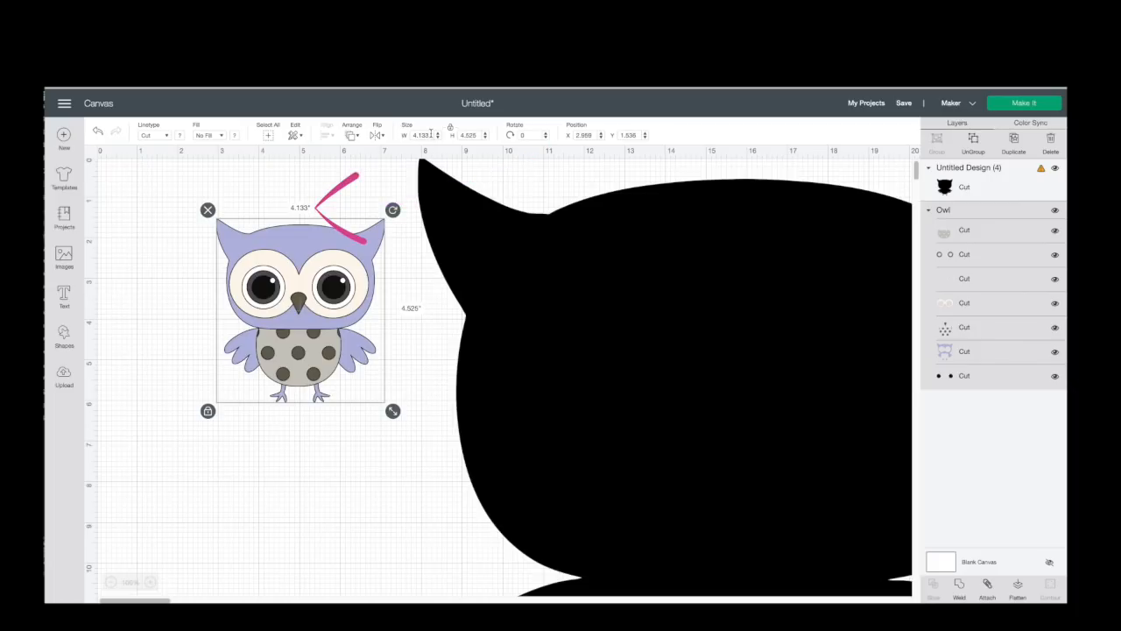
{"action": "left_click", "coordinate": [585, 293]}
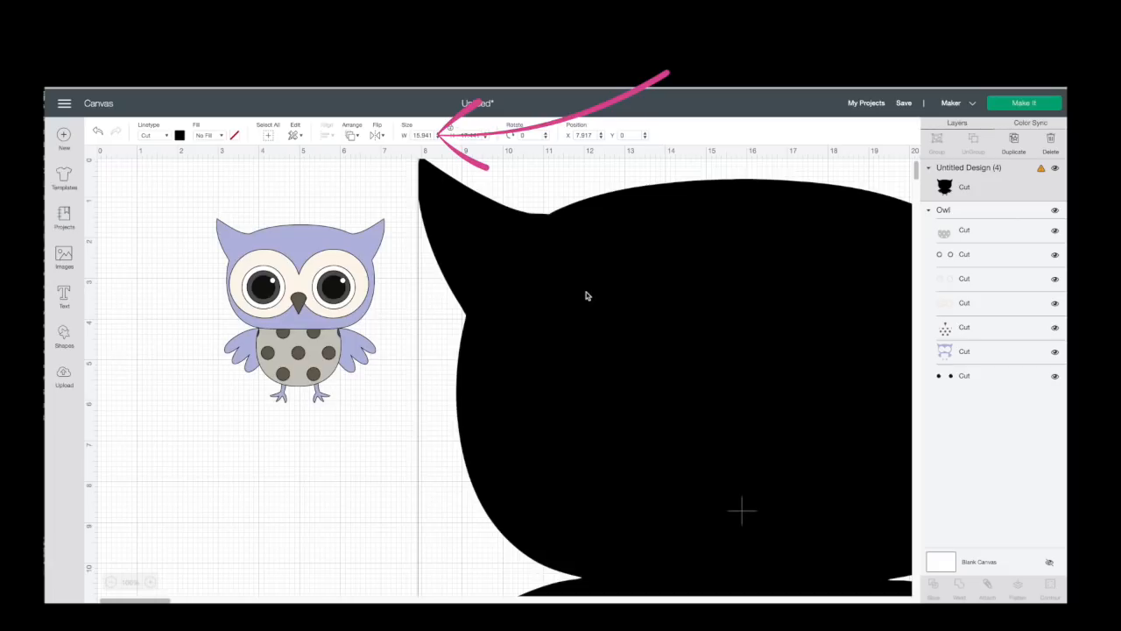
{"action": "left_click", "coordinate": [423, 134]}
{"action": "left_click_drag", "start_coordinate": [424, 134], "coordinate": [395, 136]}
{"action": "type", "text": "4.133"}
{"action": "key", "text": "Tab"}
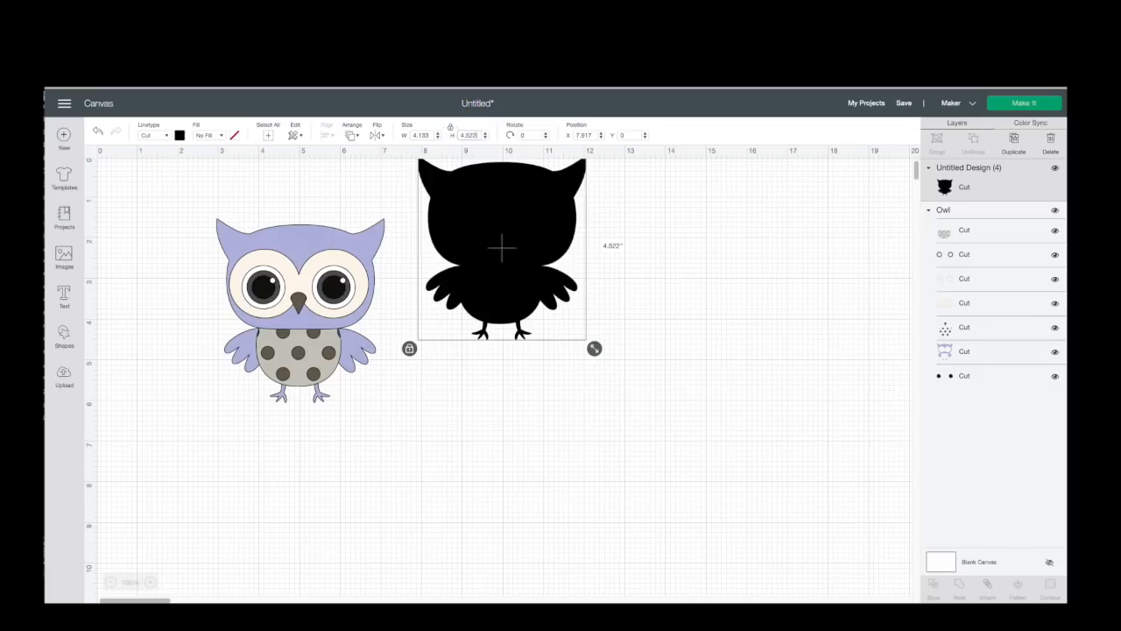
Move the silhouette to about X 11.7, Y 1.4 and the colored owl to about X 4.5, Y 1.5.
{"action": "left_click_drag", "start_coordinate": [503, 220], "coordinate": [660, 280]}
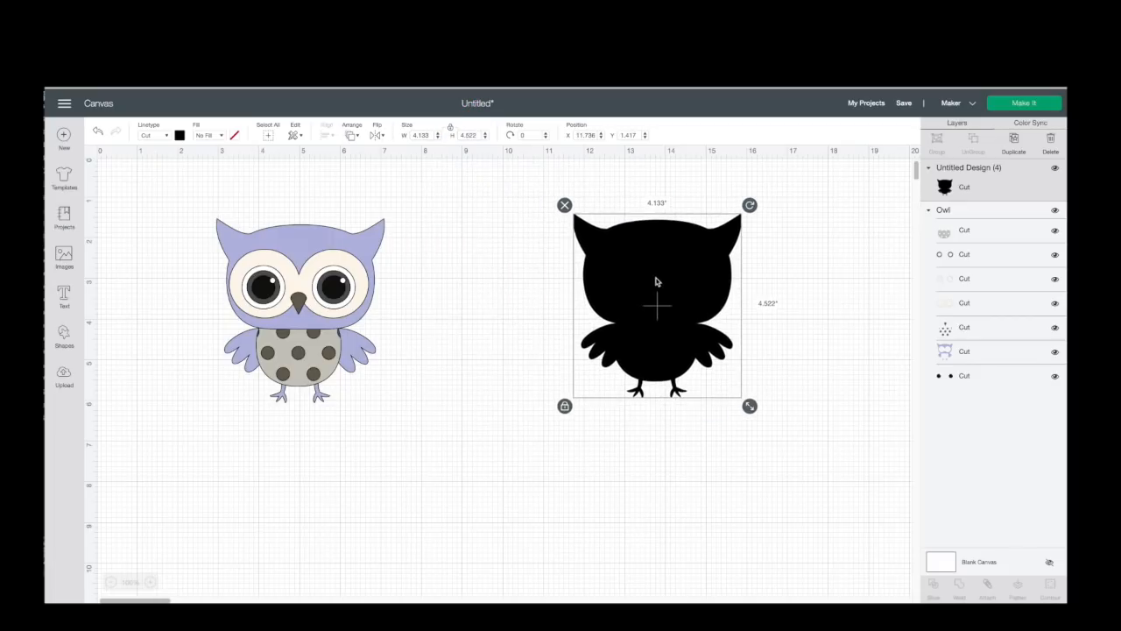
{"action": "left_click", "coordinate": [465, 327]}
{"action": "left_click_drag", "start_coordinate": [286, 241], "coordinate": [348, 241]}
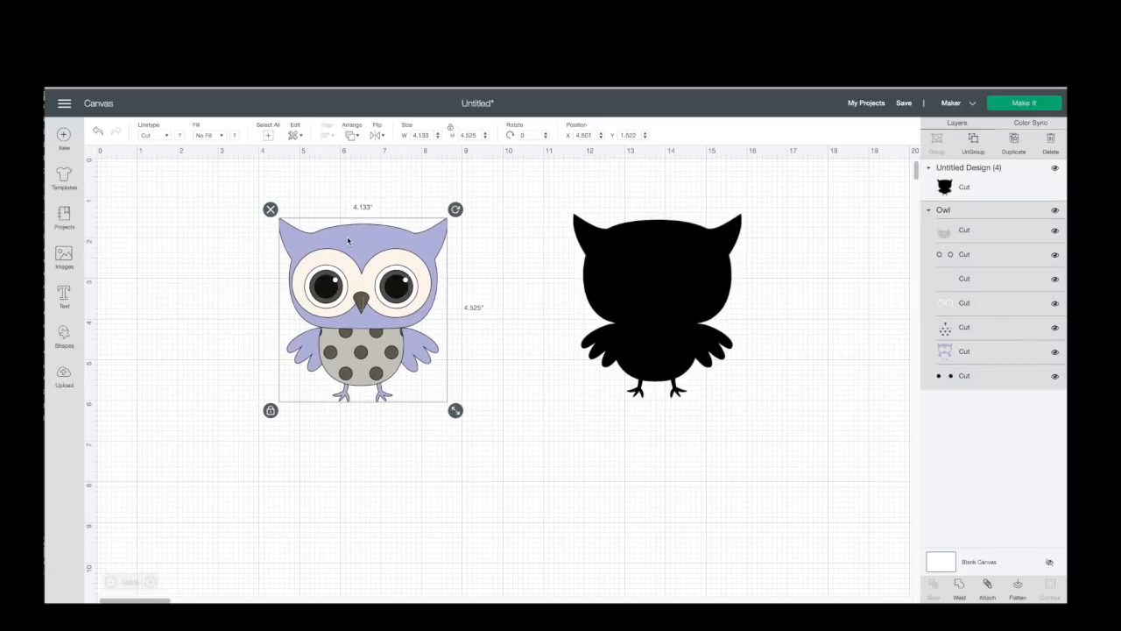
Ungroup the colored owl and spread its body, eye, face, belly and dot layers apart on the canvas.
{"action": "right_click", "coordinate": [348, 241]}
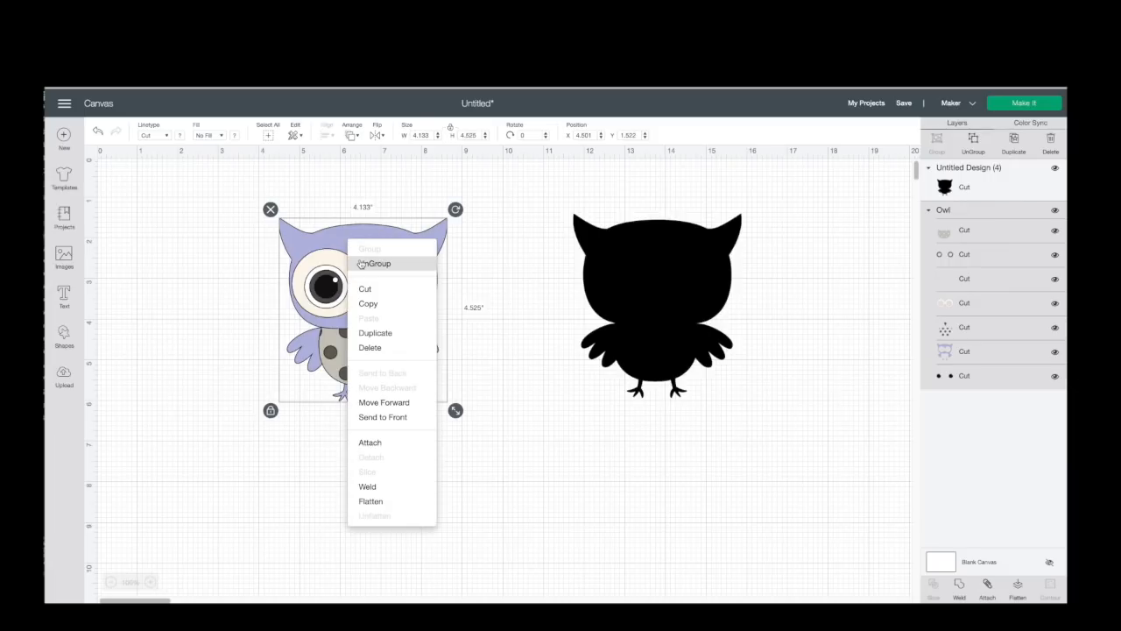
{"action": "left_click", "coordinate": [372, 263]}
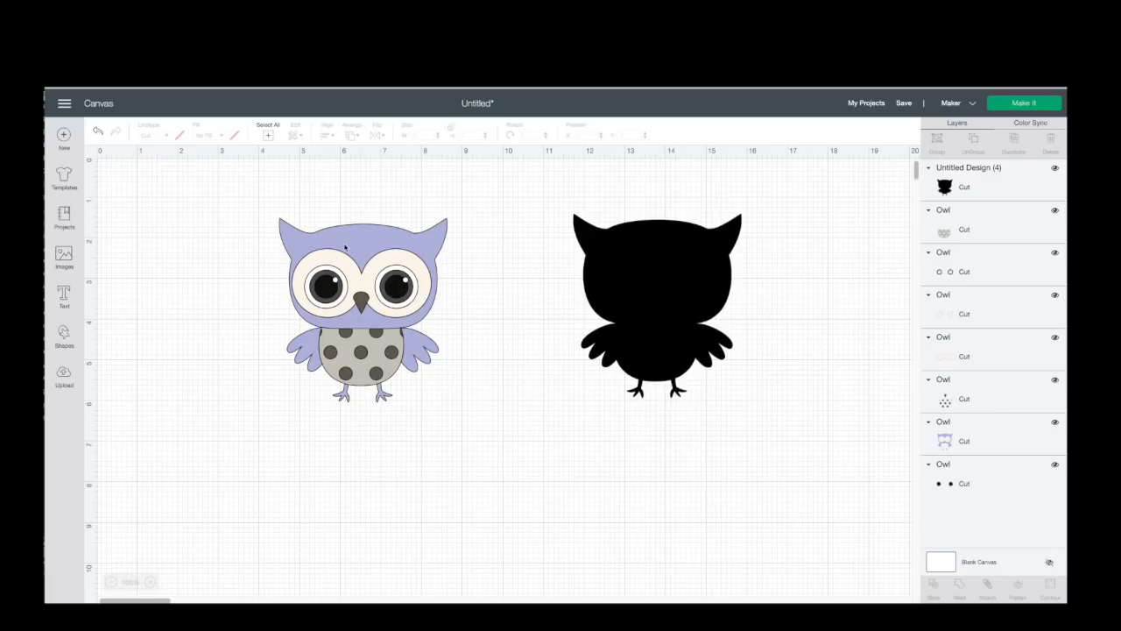
{"action": "left_click_drag", "start_coordinate": [346, 246], "coordinate": [181, 246]}
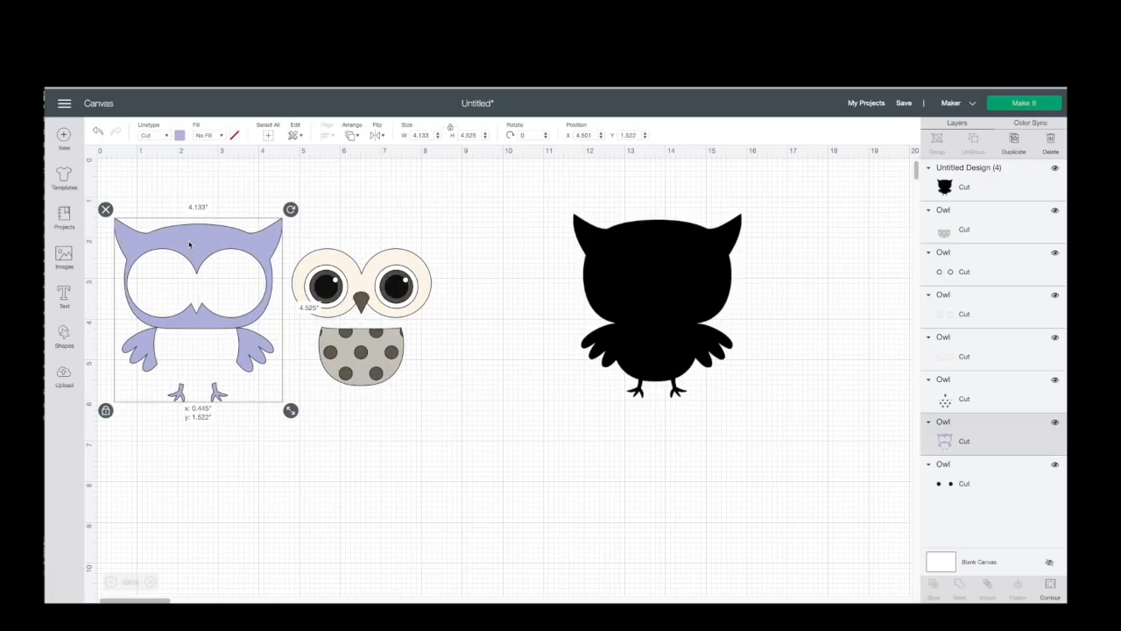
{"action": "left_click", "coordinate": [408, 268]}
{"action": "left_click_drag", "start_coordinate": [408, 268], "coordinate": [442, 193]}
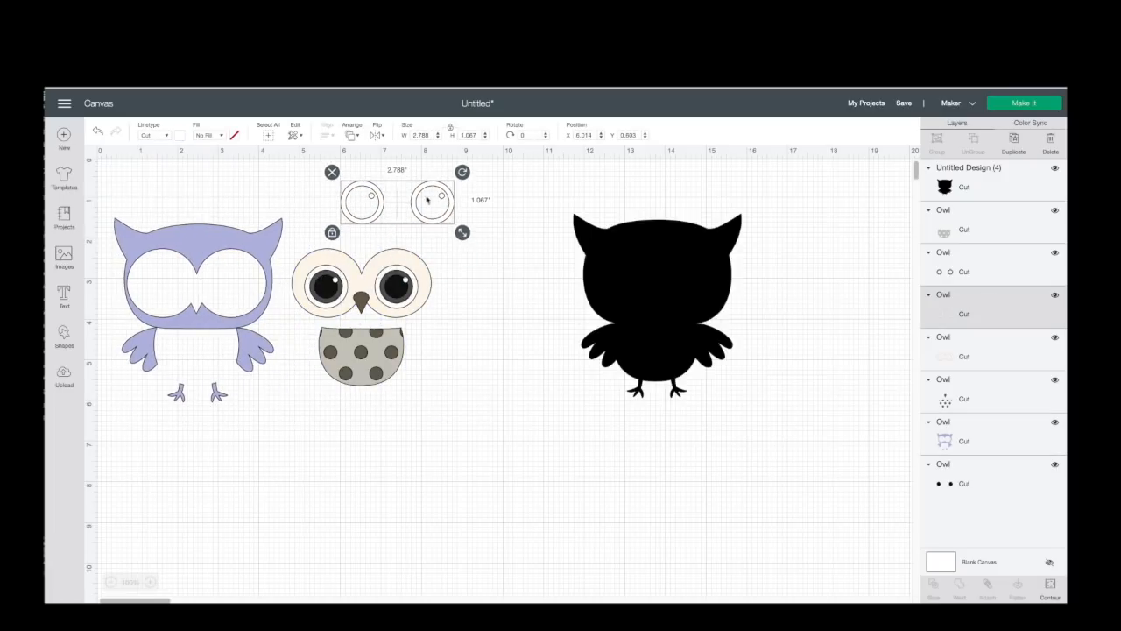
{"action": "left_click_drag", "start_coordinate": [414, 271], "coordinate": [390, 441]}
{"action": "left_click_drag", "start_coordinate": [384, 348], "coordinate": [500, 342]}
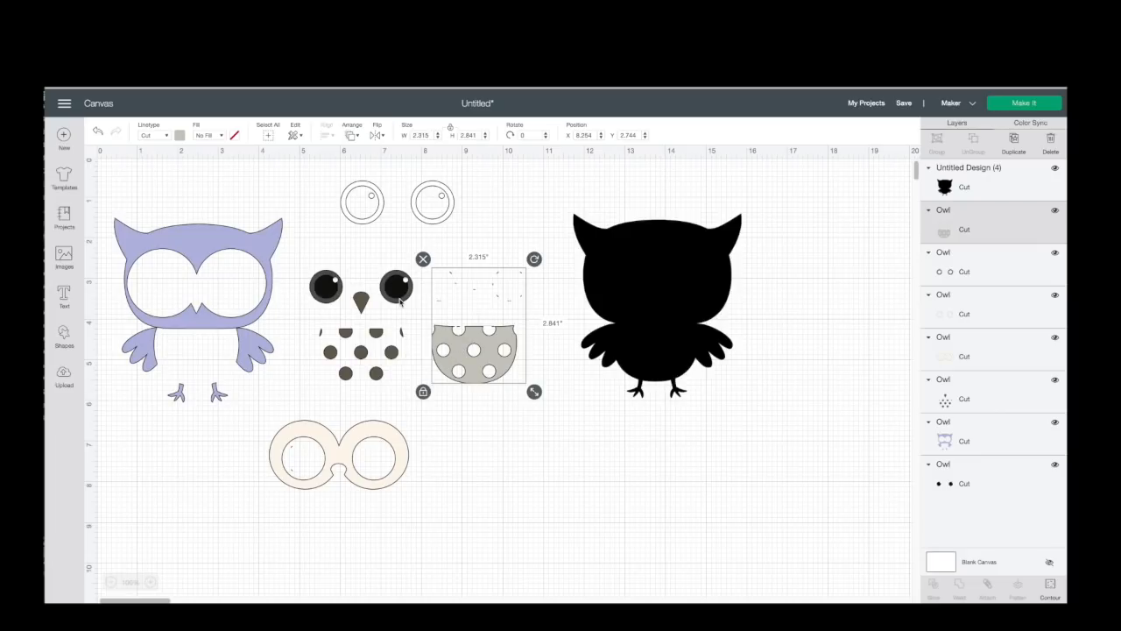
{"action": "mouse_move", "coordinate": [400, 300]}
{"action": "left_mouse_down"}
{"action": "mouse_move", "coordinate": [405, 263]}
{"action": "mouse_move", "coordinate": [402, 287]}
{"action": "left_mouse_up"}
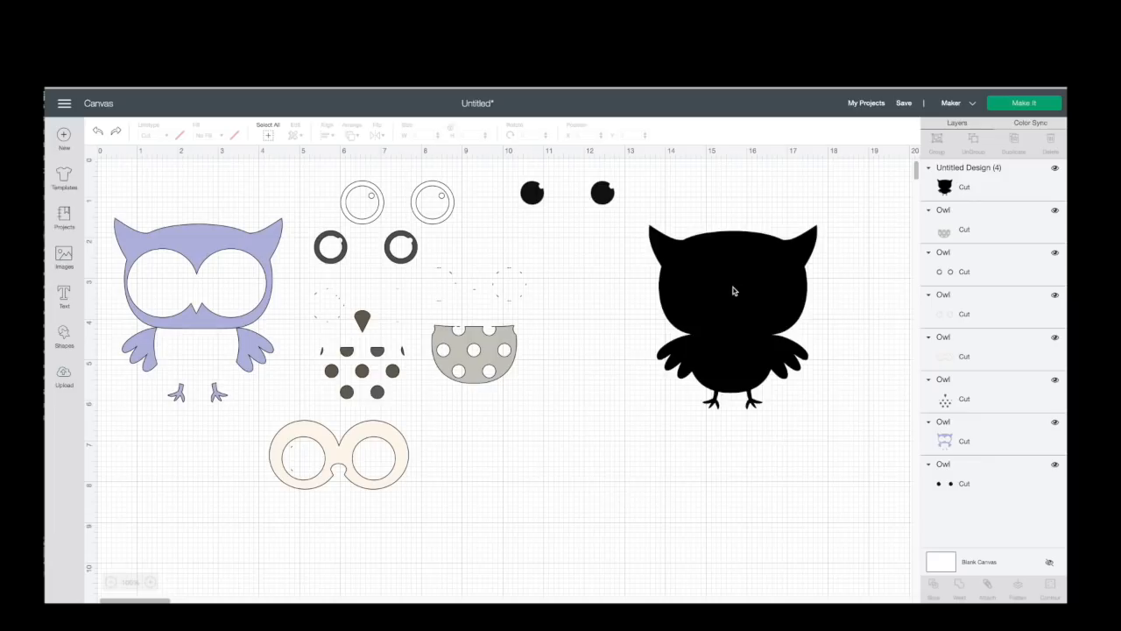
Shift the black silhouette slightly to about X 13.9, Y 1.8 and send it to the back of the layer order.
{"action": "mouse_move", "coordinate": [734, 291]}
{"action": "left_mouse_down"}
{"action": "mouse_move", "coordinate": [750, 284]}
{"action": "mouse_move", "coordinate": [740, 295]}
{"action": "left_mouse_up"}
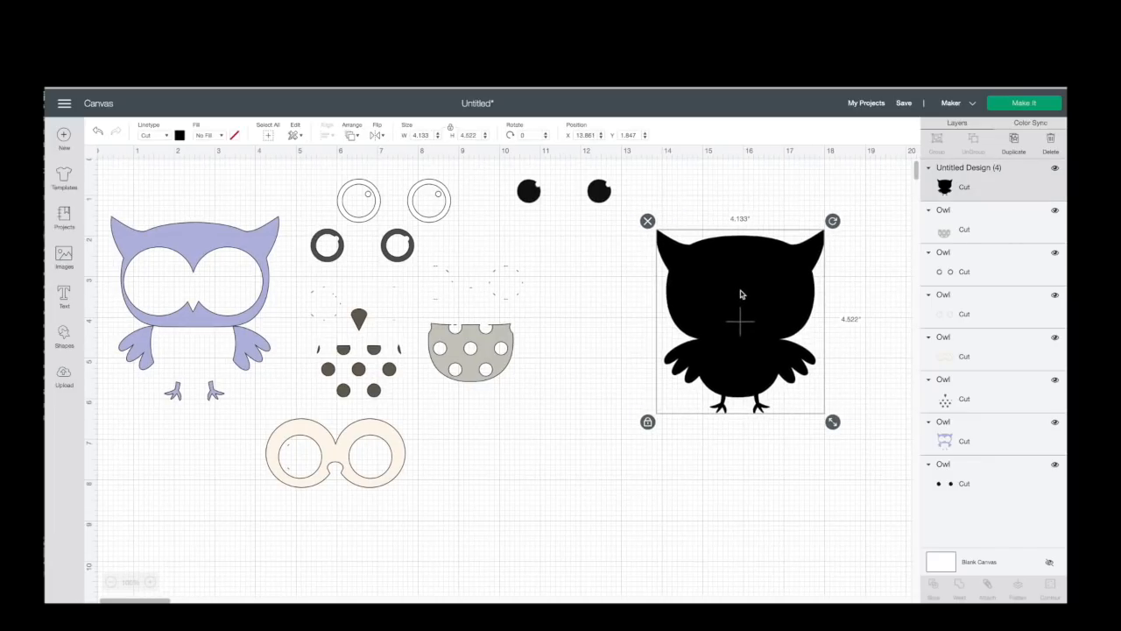
{"action": "right_click", "coordinate": [740, 295]}
{"action": "left_click", "coordinate": [772, 427]}
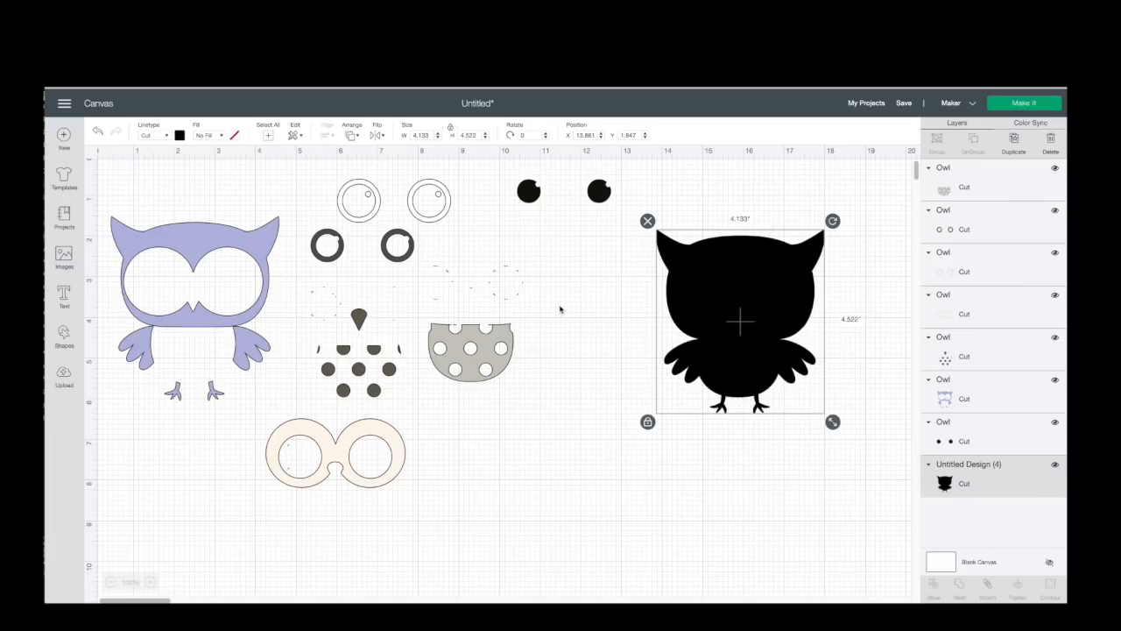
Move the gray belly layer to about X 10.3, Y 2.8 beside the silhouette and hide all its contours.
{"action": "left_click", "coordinate": [500, 340]}
{"action": "left_click_drag", "start_coordinate": [501, 335], "coordinate": [592, 359]}
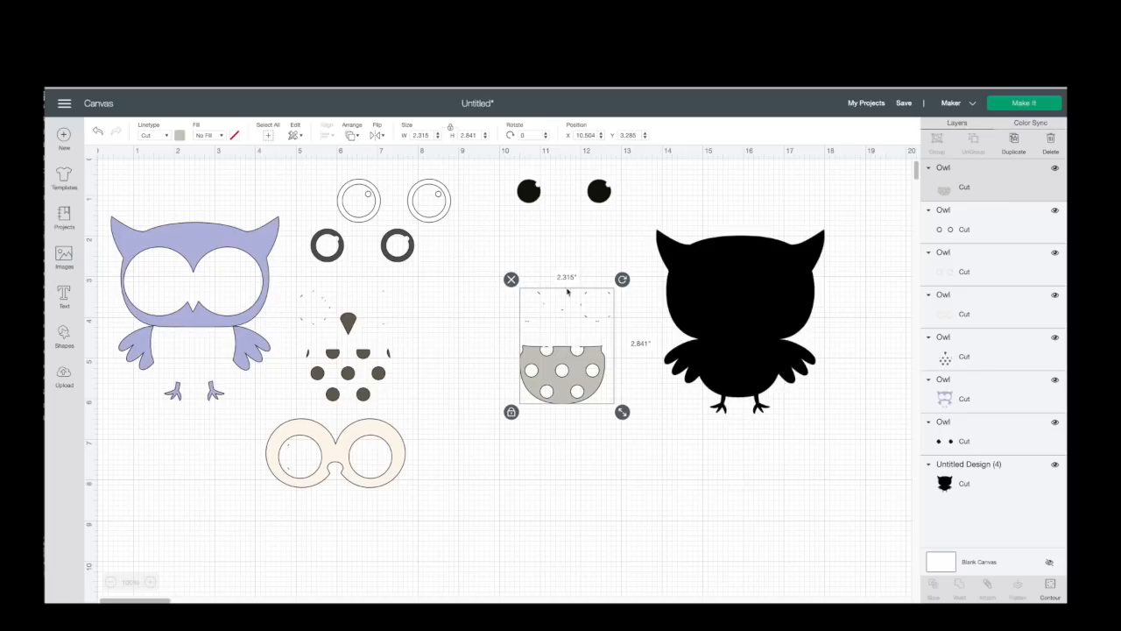
{"action": "left_click_drag", "start_coordinate": [588, 356], "coordinate": [579, 338]}
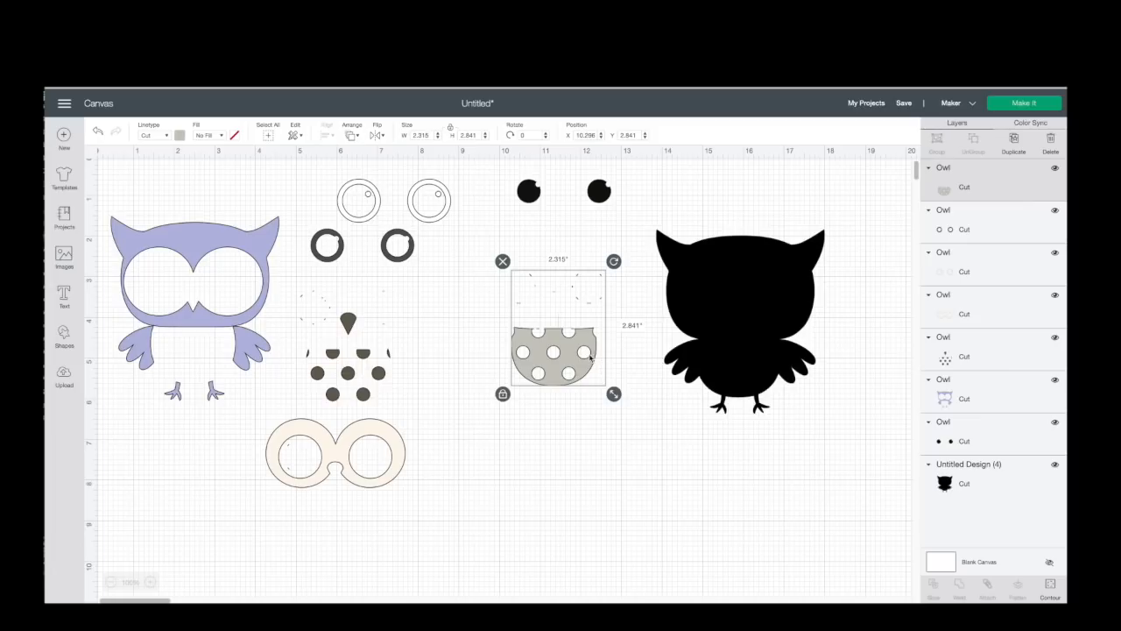
{"action": "left_click", "coordinate": [1044, 584]}
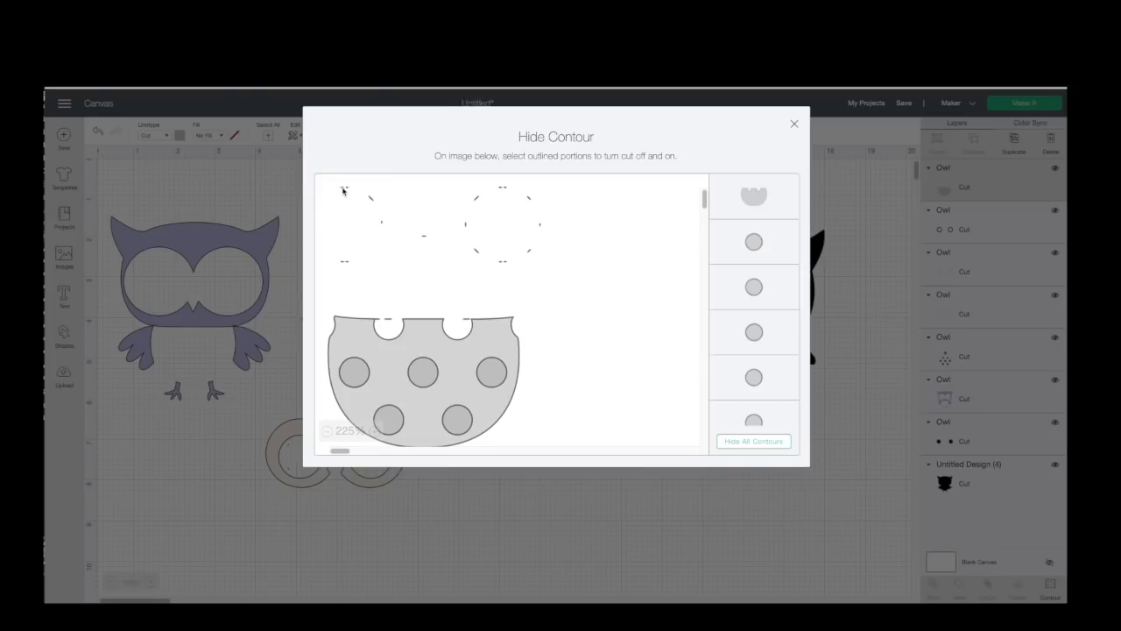
{"action": "left_click", "coordinate": [738, 444]}
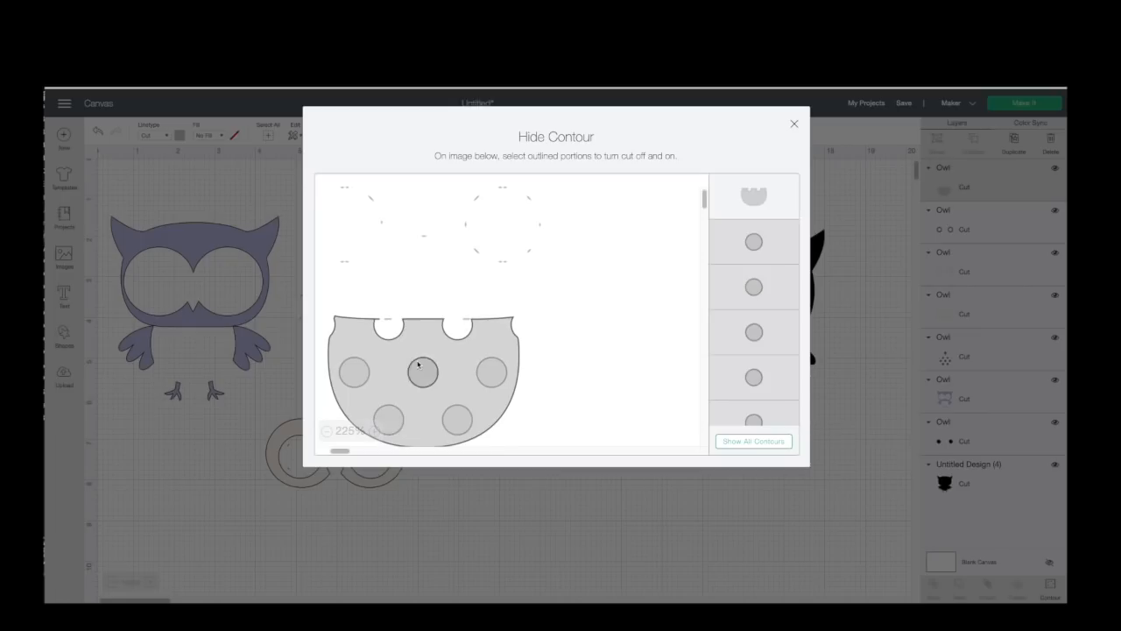
Turn the belly's five round dot contours back on and place the belly on the silhouette at about X 14.8, Y 4.6.
{"action": "left_click", "coordinate": [752, 242]}
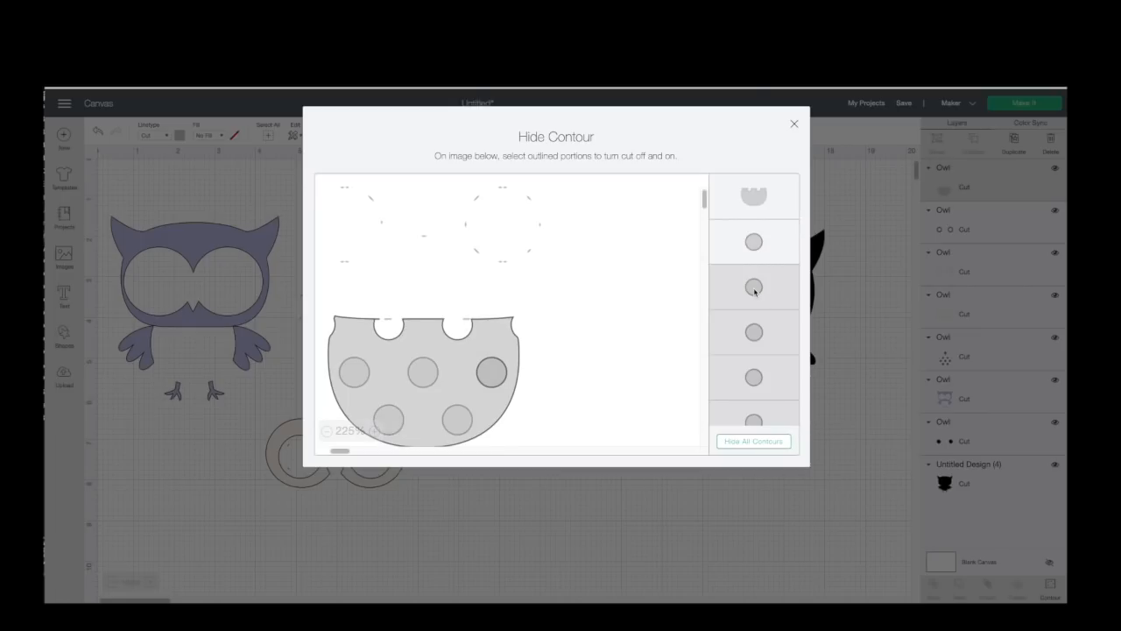
{"action": "left_click", "coordinate": [492, 372]}
{"action": "left_click", "coordinate": [754, 289]}
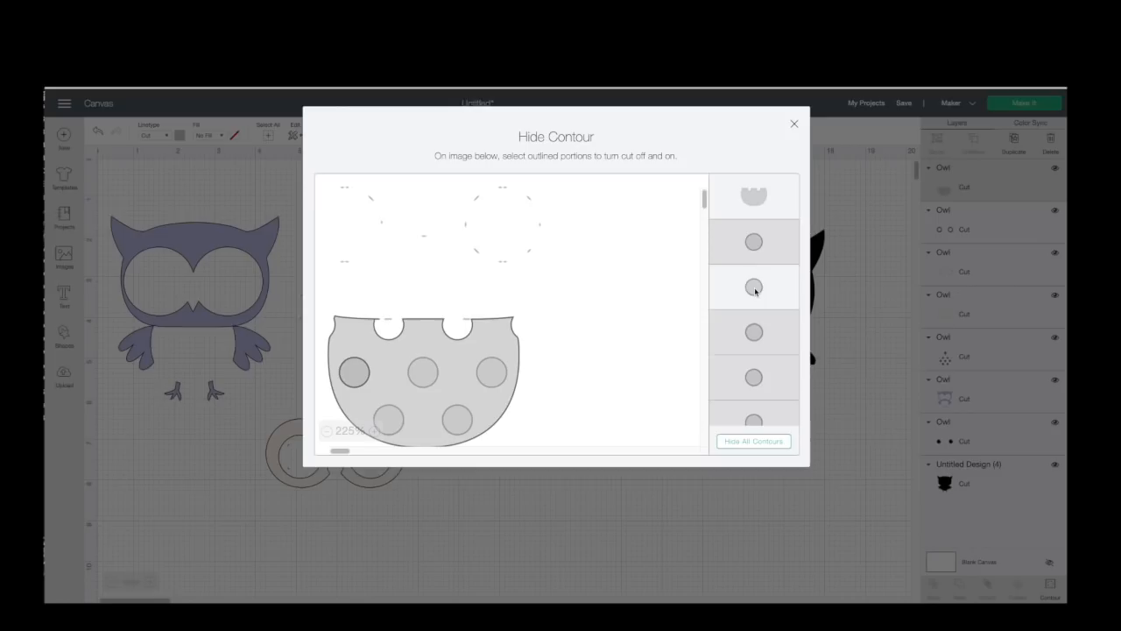
{"action": "left_click", "coordinate": [754, 242]}
{"action": "left_click", "coordinate": [767, 331]}
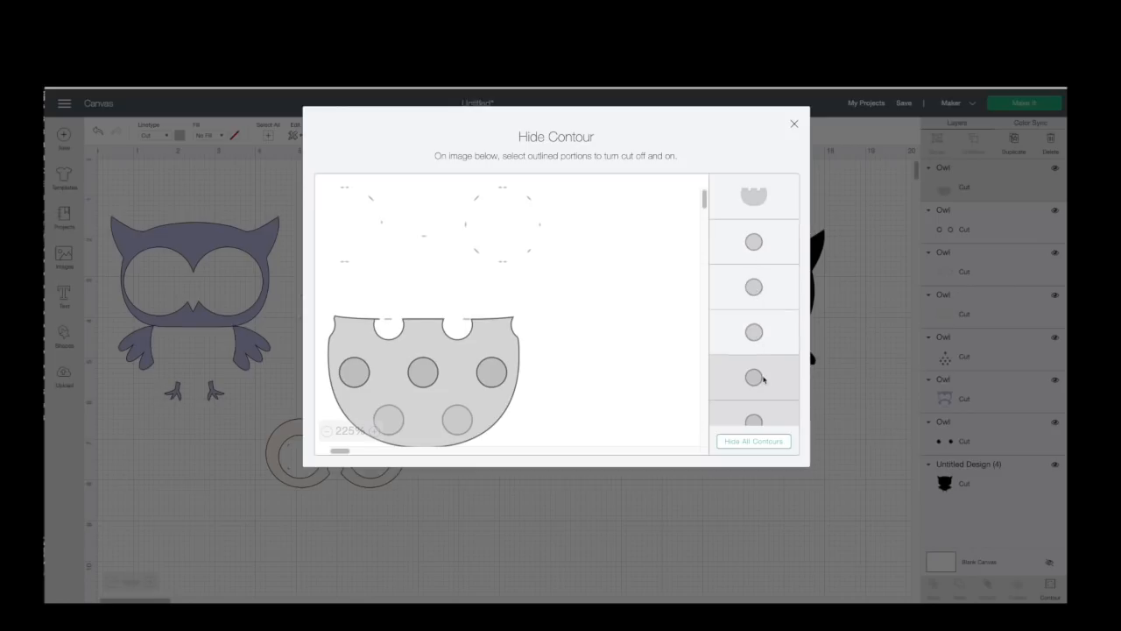
{"action": "left_click", "coordinate": [759, 377]}
{"action": "scroll", "coordinate": [760, 378], "scroll_direction": "down", "scroll_amount": 1}
{"action": "left_click", "coordinate": [758, 378]}
{"action": "scroll", "coordinate": [758, 379], "scroll_direction": "down", "scroll_amount": 1}
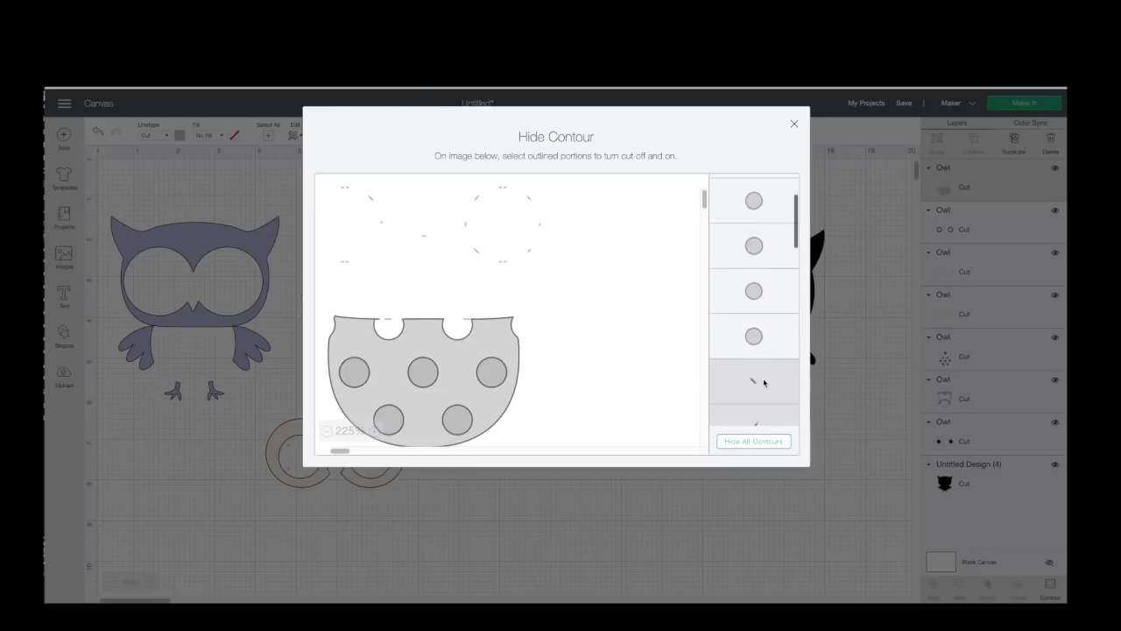
{"action": "left_click", "coordinate": [869, 280]}
{"action": "left_click_drag", "start_coordinate": [574, 350], "coordinate": [768, 363]}
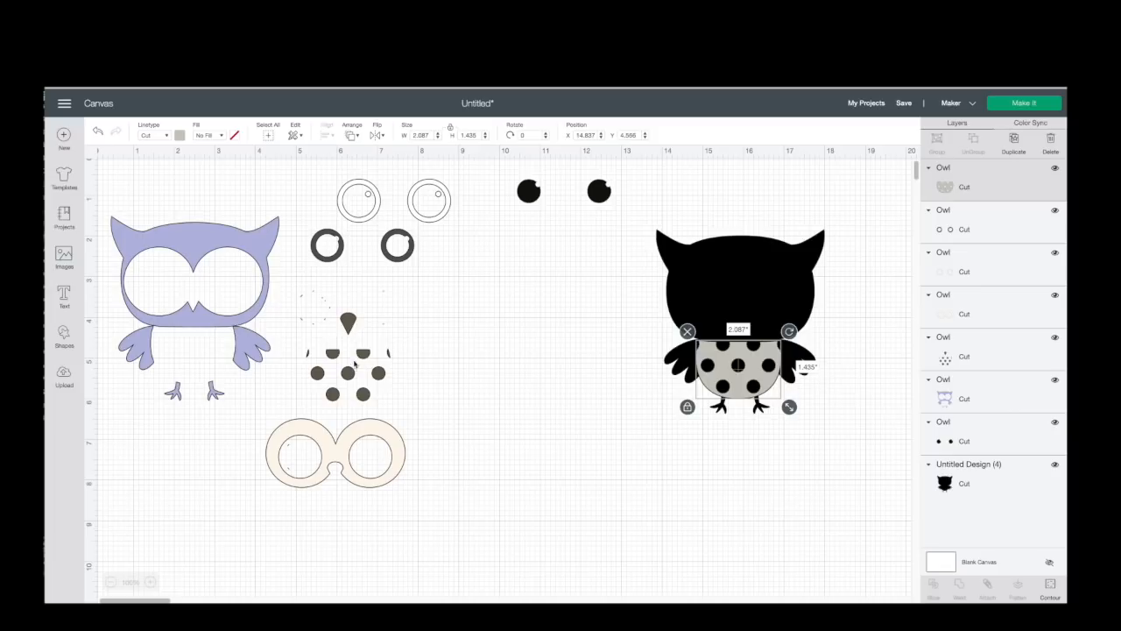
Check the purple body layer's contours and place it over the black silhouette at about X 13.9, Y 1.8.
{"action": "left_click_drag", "start_coordinate": [262, 250], "coordinate": [628, 286]}
{"action": "left_click_drag", "start_coordinate": [501, 350], "coordinate": [497, 366]}
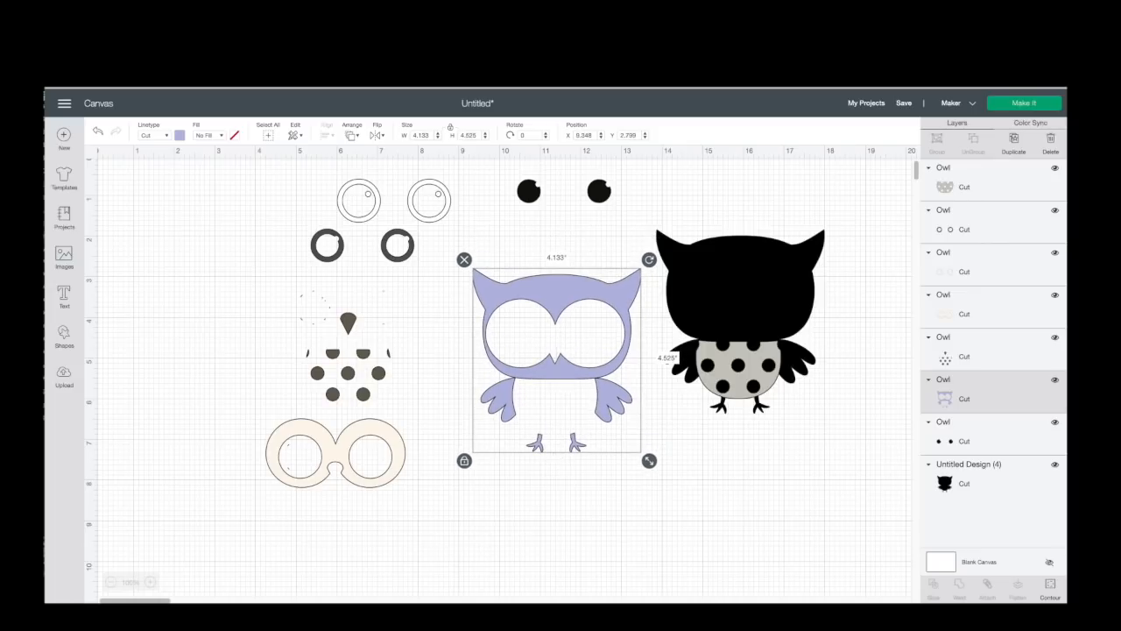
{"action": "left_click", "coordinate": [1049, 587]}
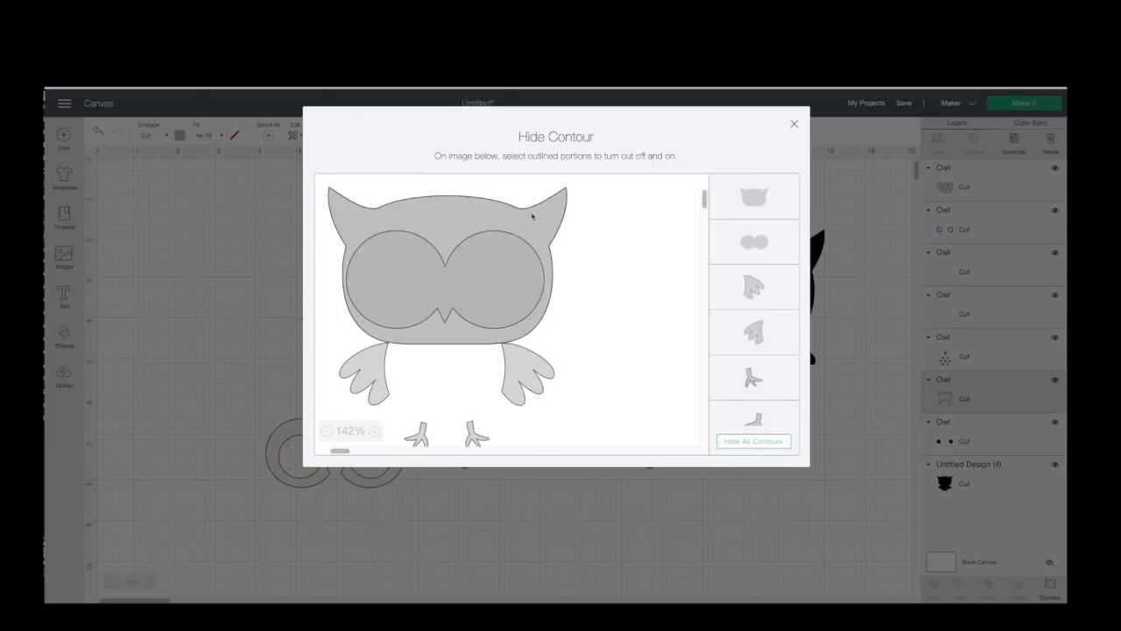
{"action": "scroll", "coordinate": [761, 326], "scroll_direction": "down", "scroll_amount": 1}
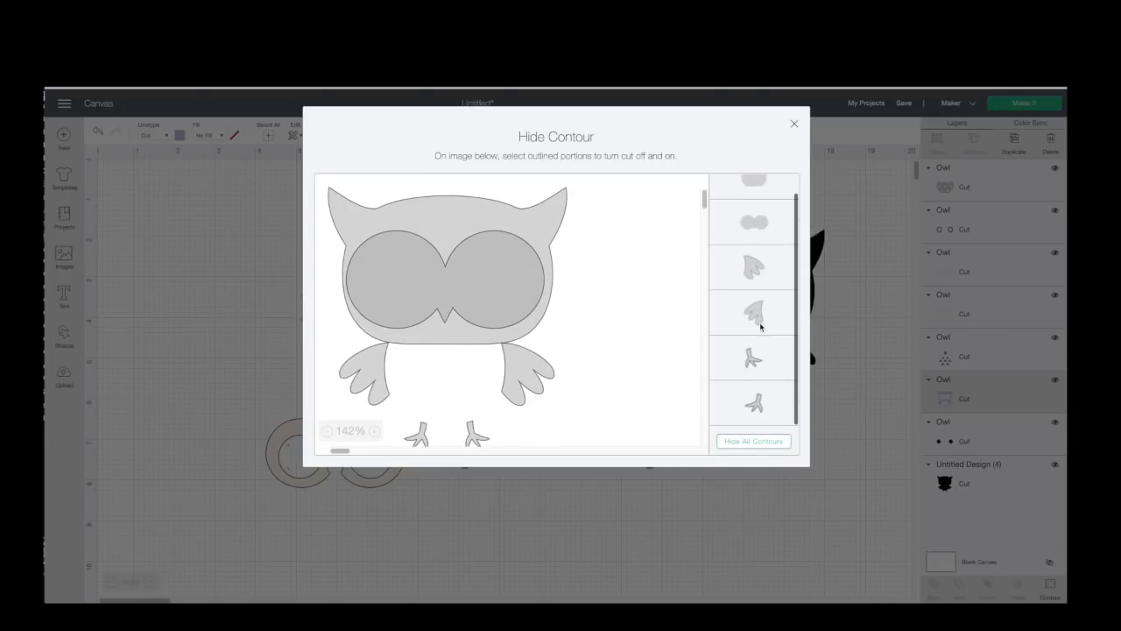
{"action": "scroll", "coordinate": [761, 326], "scroll_direction": "up", "scroll_amount": 1}
{"action": "left_click", "coordinate": [794, 124]}
{"action": "left_click_drag", "start_coordinate": [625, 293], "coordinate": [807, 254]}
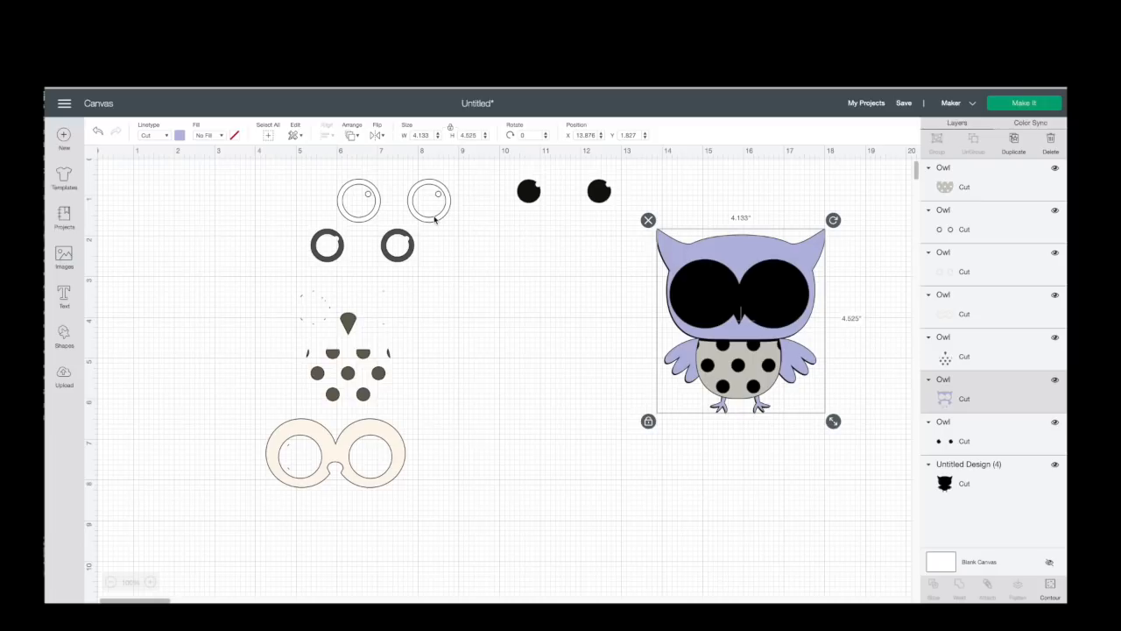
Move the beak and dots layer to about X 10.8, Y 3.7 and hide all its contours.
{"action": "left_click_drag", "start_coordinate": [383, 375], "coordinate": [606, 383]}
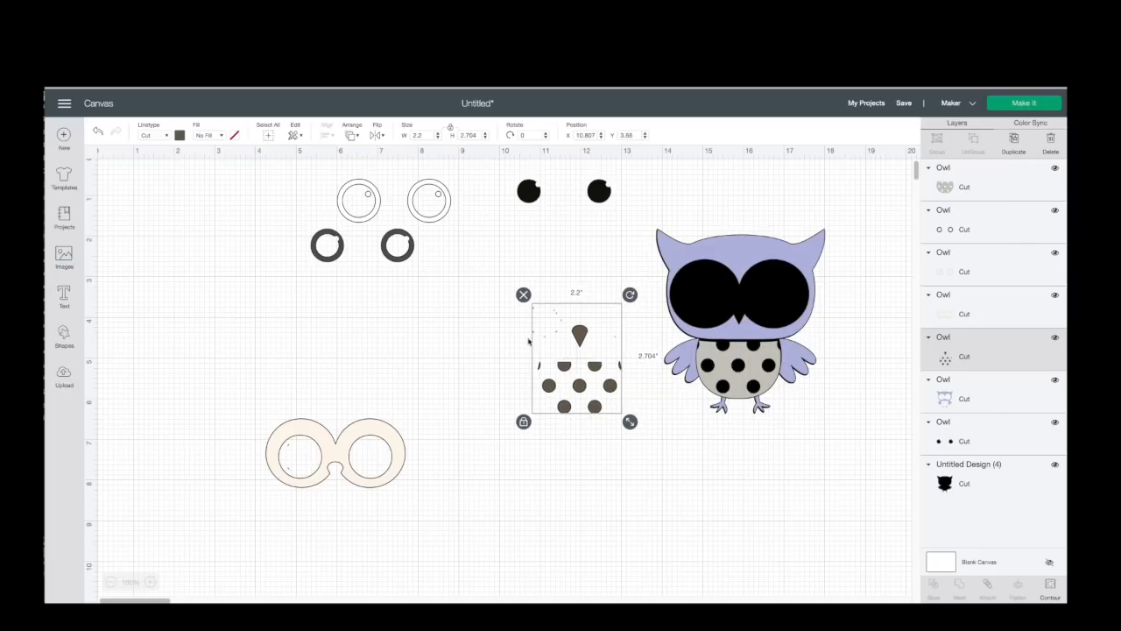
{"action": "left_click", "coordinate": [1050, 587]}
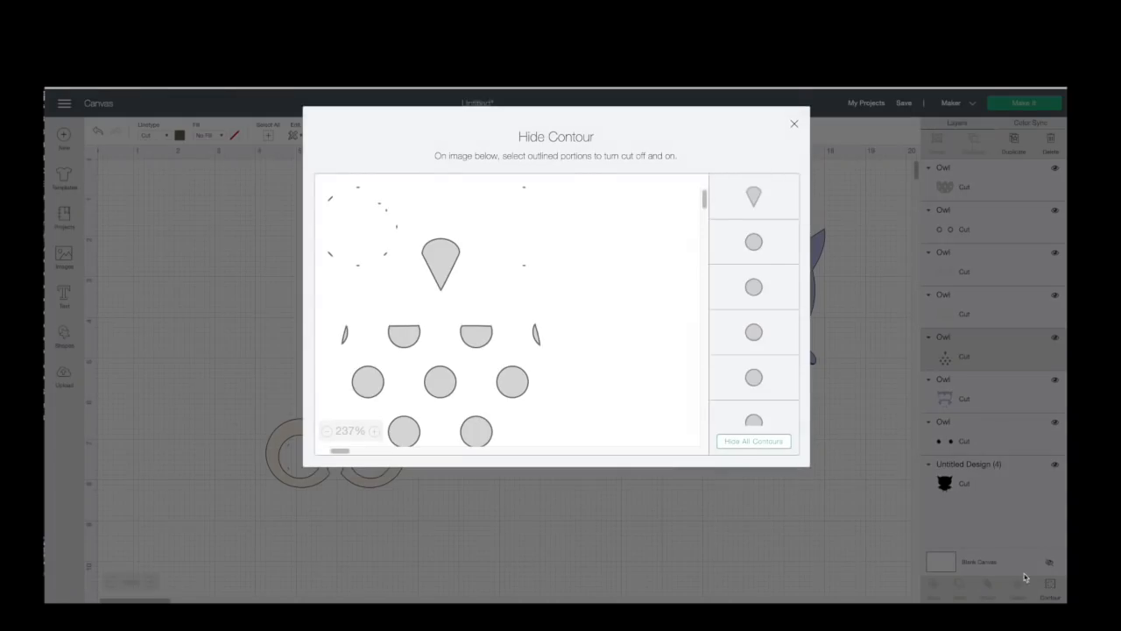
{"action": "left_click", "coordinate": [758, 441]}
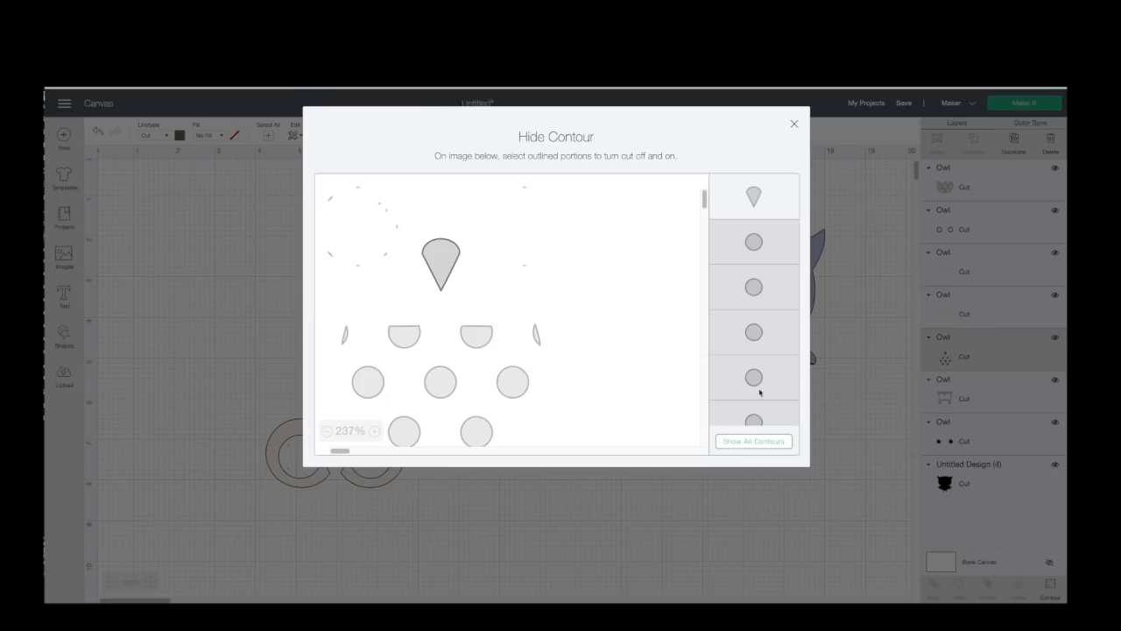
Turn the round, half-round and sliver dot contours back on, leaving the stray specks hidden, and place the beak and dots layer on the owl.
{"action": "left_click", "coordinate": [775, 248]}
{"action": "left_click", "coordinate": [773, 293]}
{"action": "scroll", "coordinate": [774, 295], "scroll_direction": "down", "scroll_amount": 2}
{"action": "left_click", "coordinate": [773, 300]}
{"action": "left_click", "coordinate": [773, 329]}
{"action": "scroll", "coordinate": [773, 342], "scroll_direction": "down", "scroll_amount": 1}
{"action": "left_click", "coordinate": [773, 351]}
{"action": "scroll", "coordinate": [774, 355], "scroll_direction": "down", "scroll_amount": 2}
{"action": "left_click", "coordinate": [774, 341]}
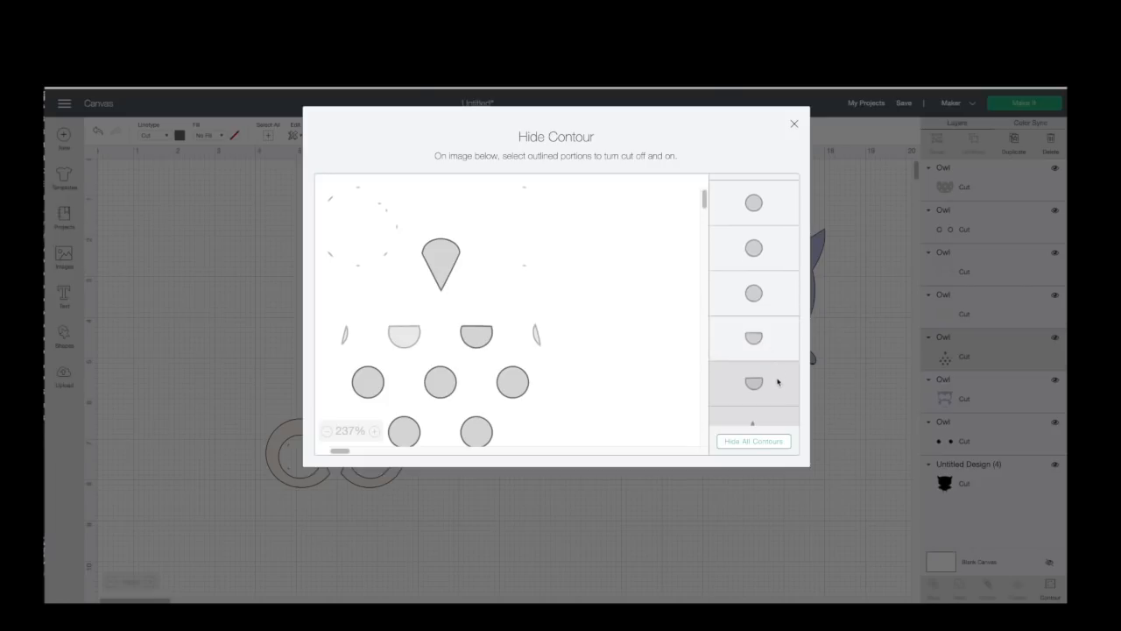
{"action": "left_click", "coordinate": [777, 380]}
{"action": "scroll", "coordinate": [777, 368], "scroll_direction": "down", "scroll_amount": 3}
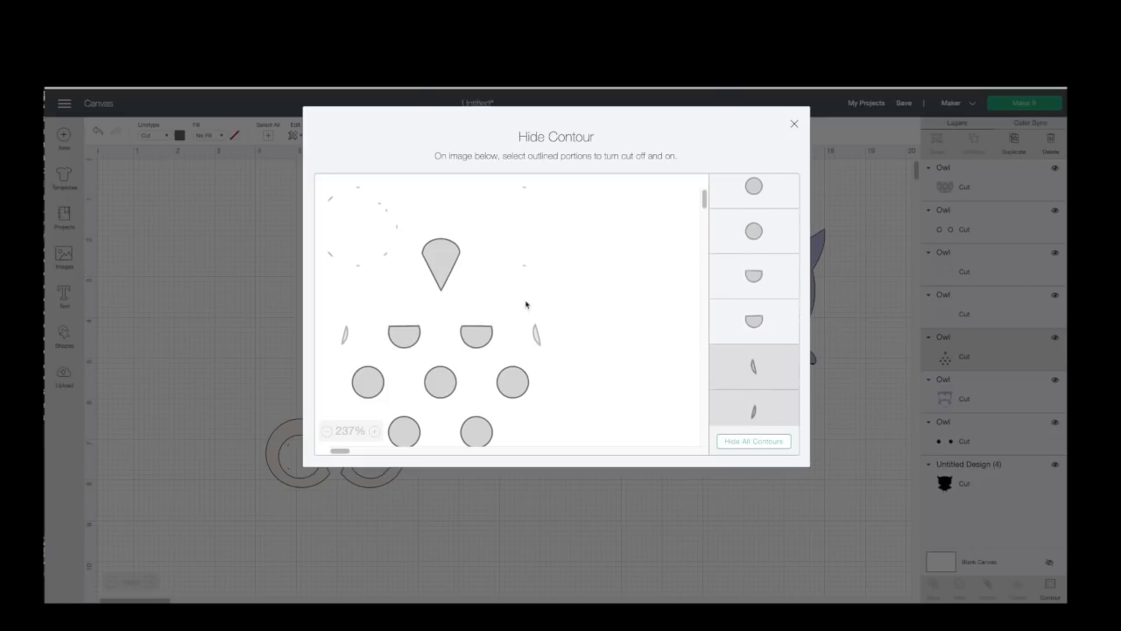
{"action": "left_click", "coordinate": [778, 371]}
{"action": "scroll", "coordinate": [778, 373], "scroll_direction": "down", "scroll_amount": 1}
{"action": "scroll", "coordinate": [778, 372], "scroll_direction": "down", "scroll_amount": 1}
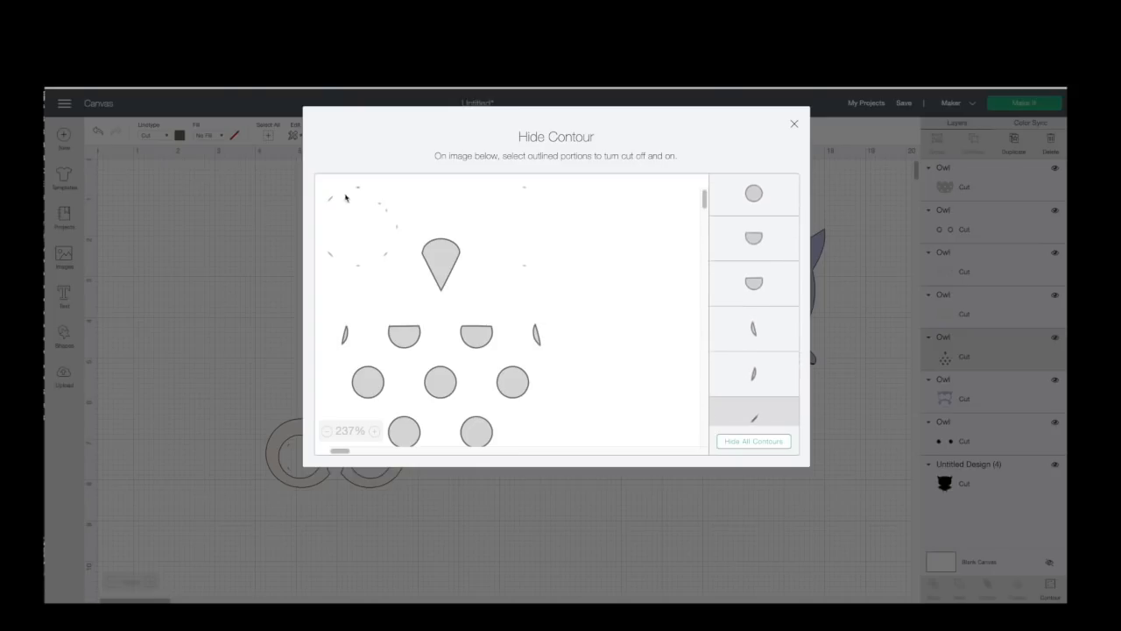
{"action": "scroll", "coordinate": [778, 333], "scroll_direction": "down", "scroll_amount": 5}
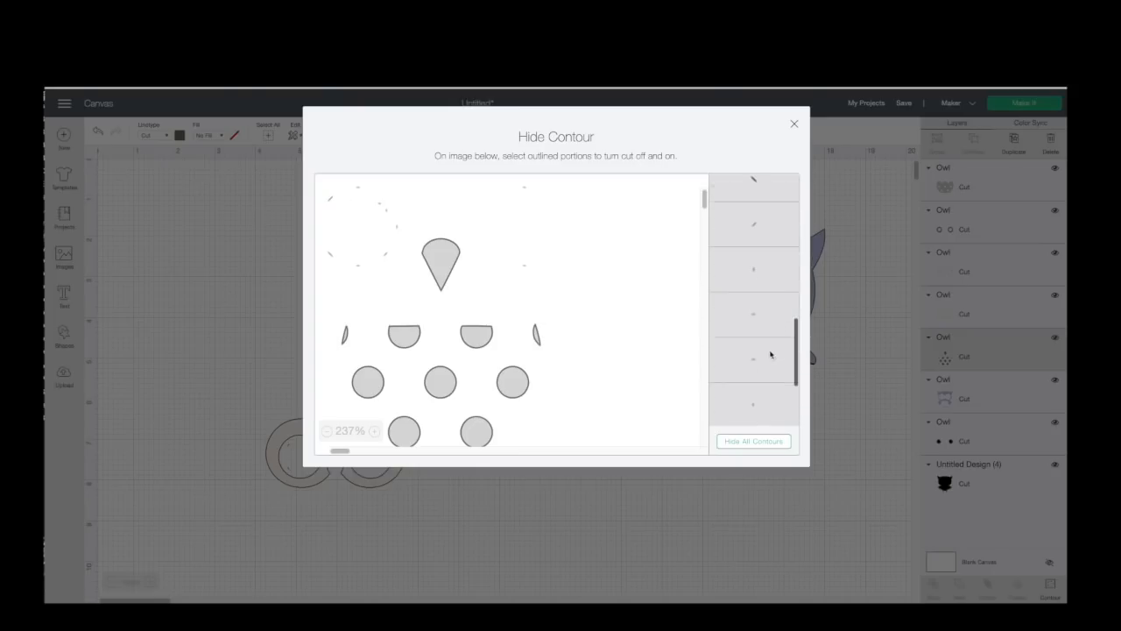
{"action": "left_click", "coordinate": [794, 126]}
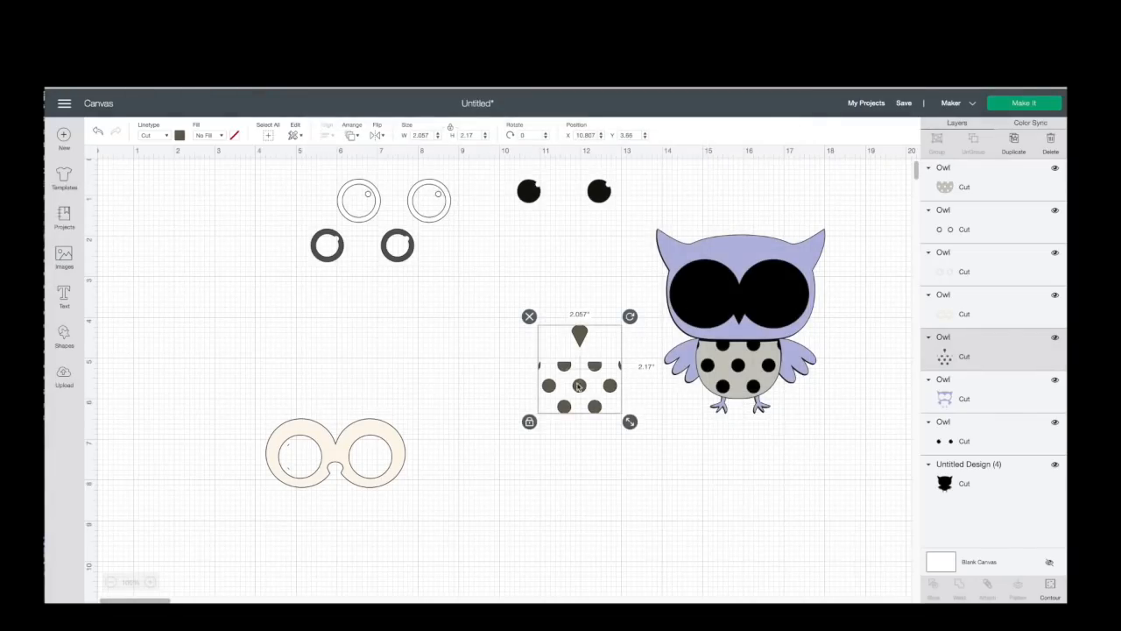
{"action": "left_click_drag", "start_coordinate": [592, 370], "coordinate": [751, 345]}
Hide the two stray specks in the cream face layer and place it on the owl at about X 14.2, Y 2.6.
{"action": "left_click_drag", "start_coordinate": [405, 450], "coordinate": [617, 333]}
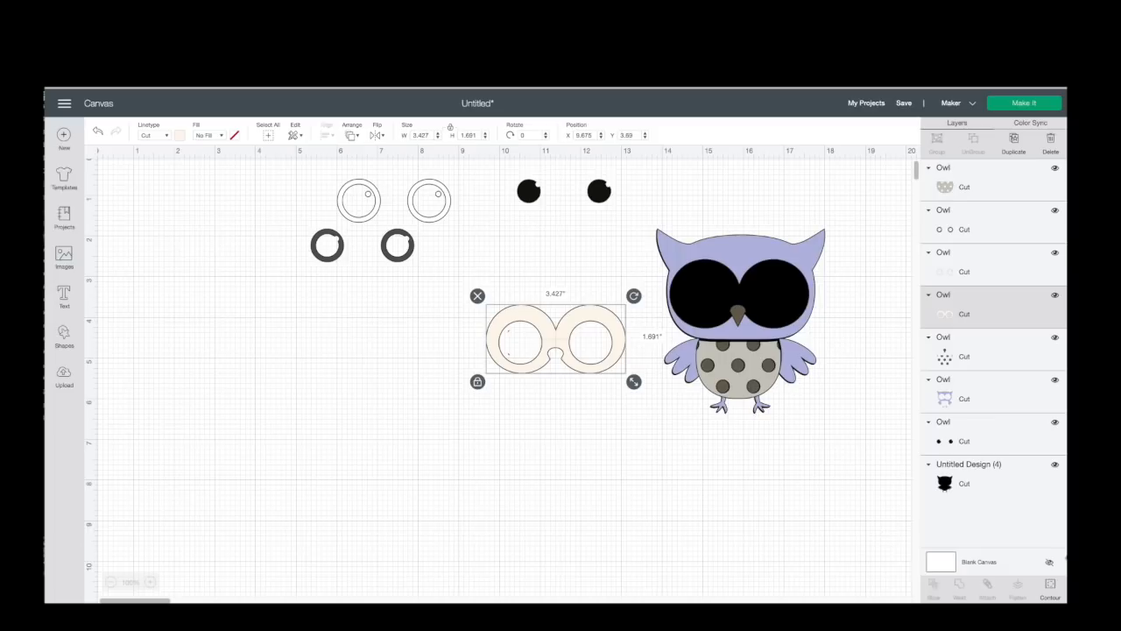
{"action": "left_click", "coordinate": [1051, 585]}
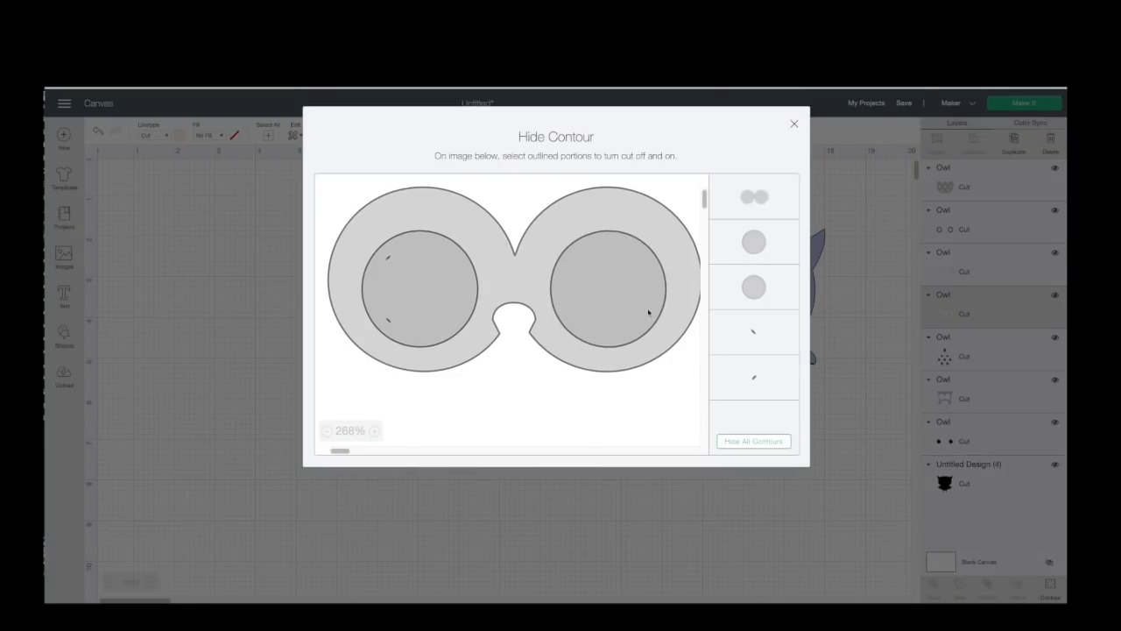
{"action": "left_click", "coordinate": [752, 334]}
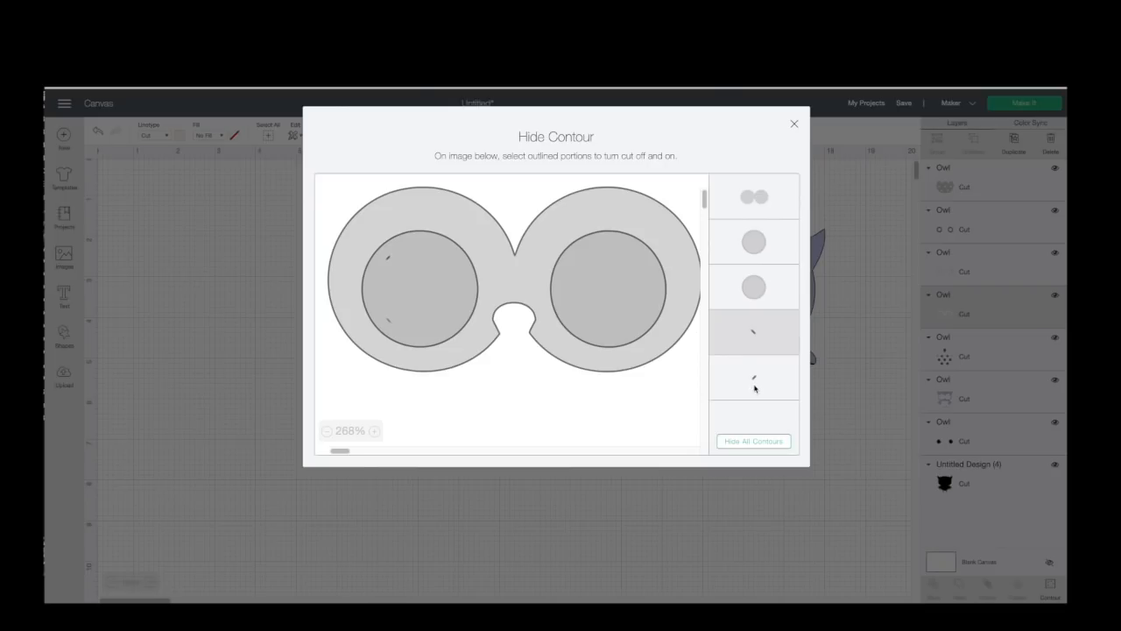
{"action": "left_click", "coordinate": [755, 386]}
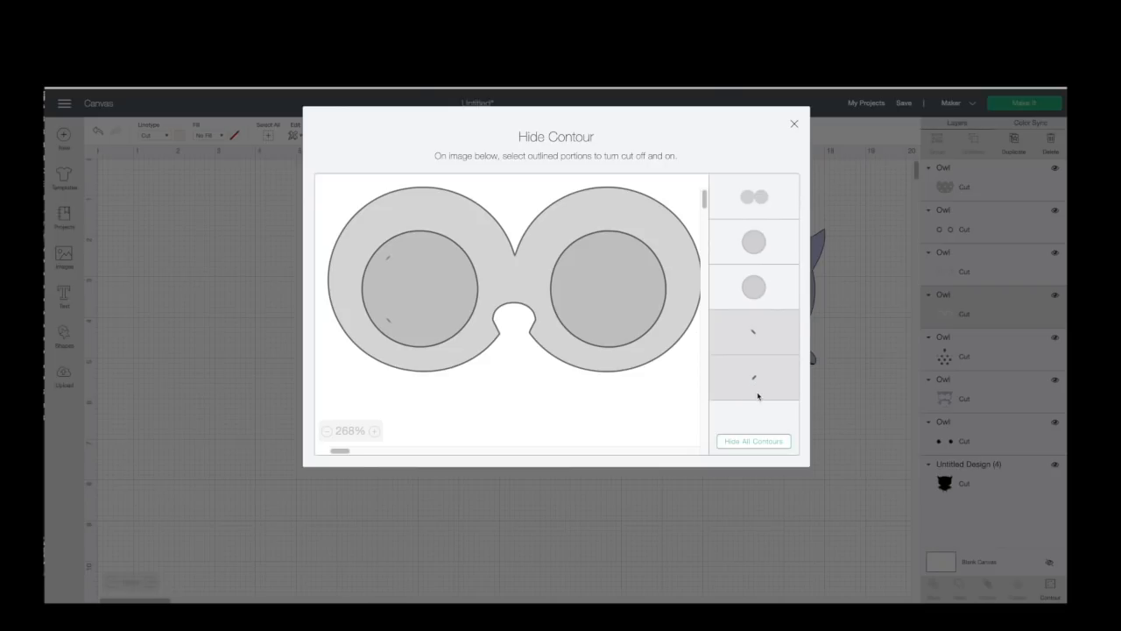
{"action": "left_click", "coordinate": [793, 124]}
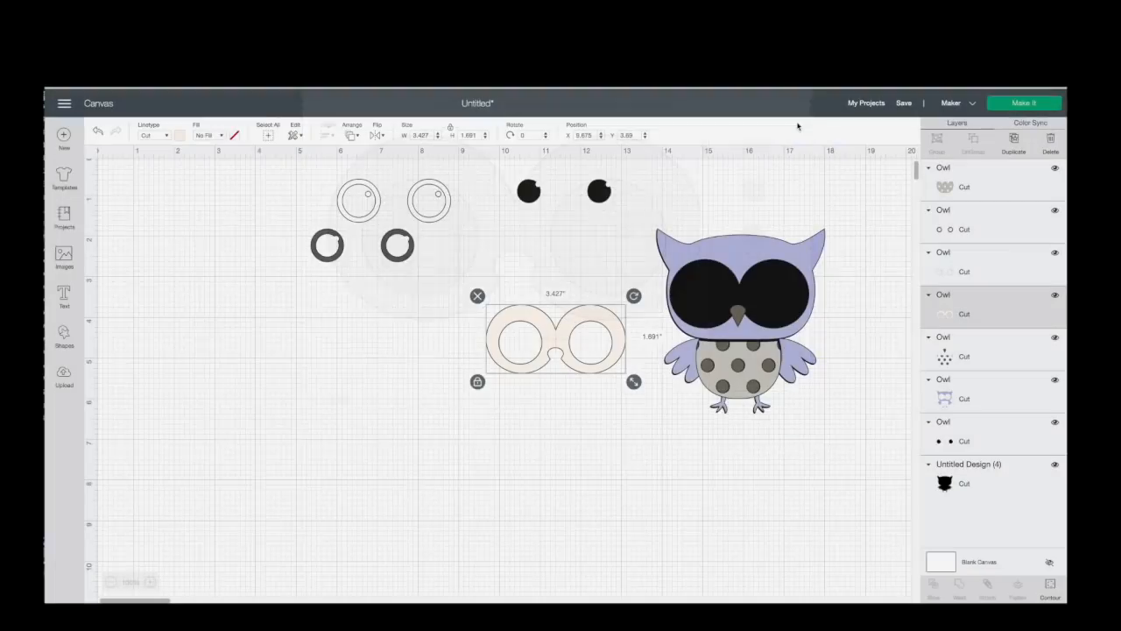
{"action": "left_click_drag", "start_coordinate": [701, 313], "coordinate": [802, 301]}
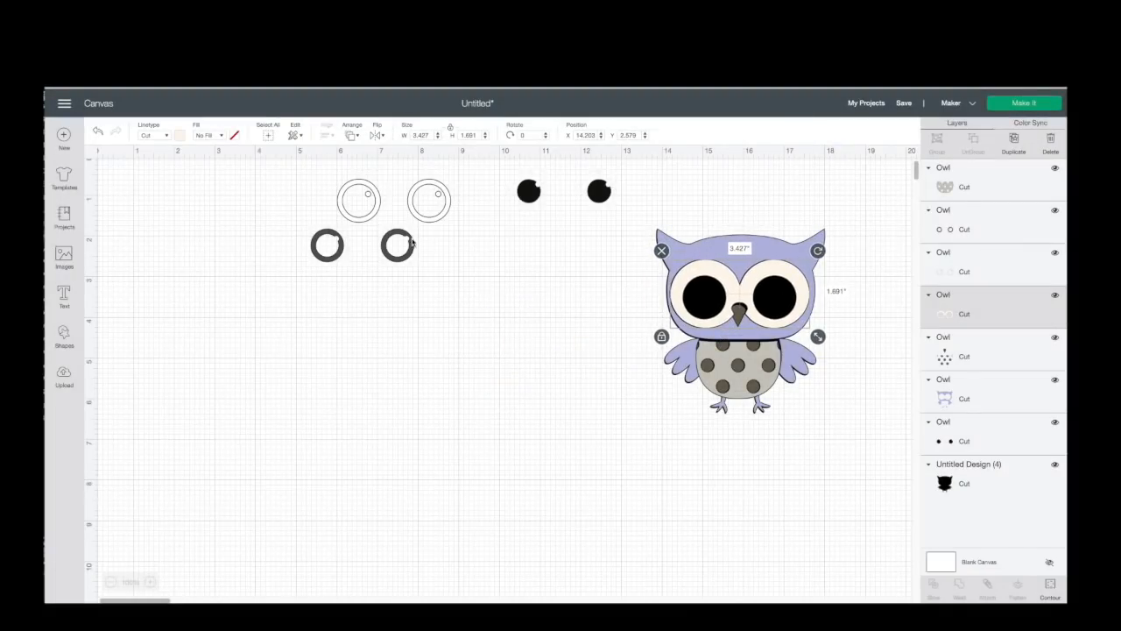
Check the white eye layer's contours and place it over the owl's cream face.
{"action": "left_click_drag", "start_coordinate": [431, 217], "coordinate": [598, 347]}
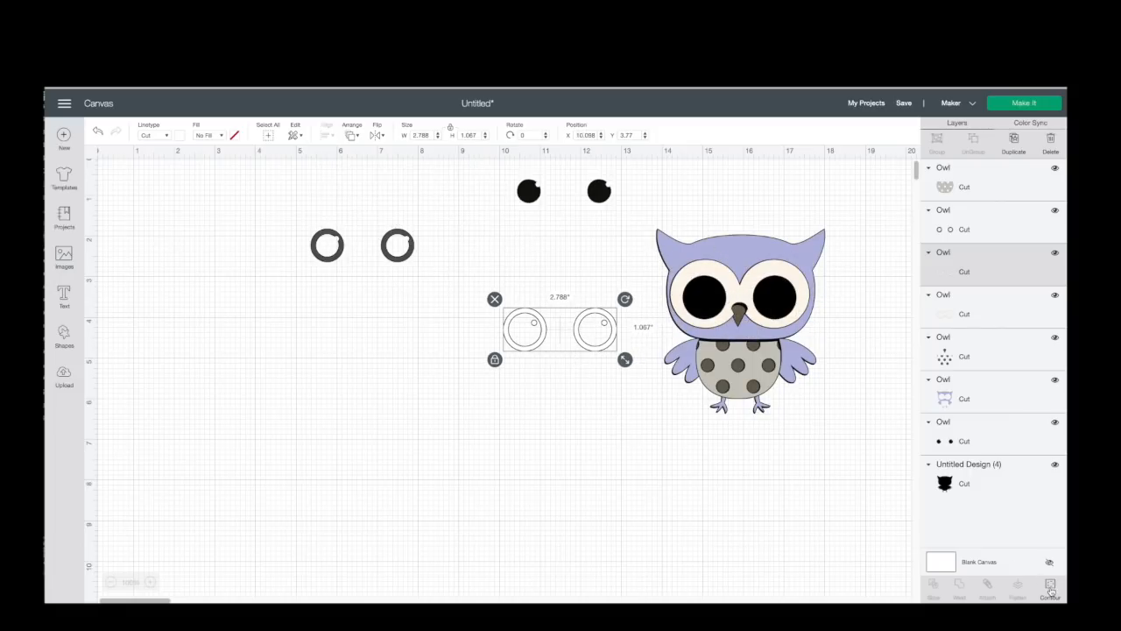
{"action": "left_click", "coordinate": [1050, 588]}
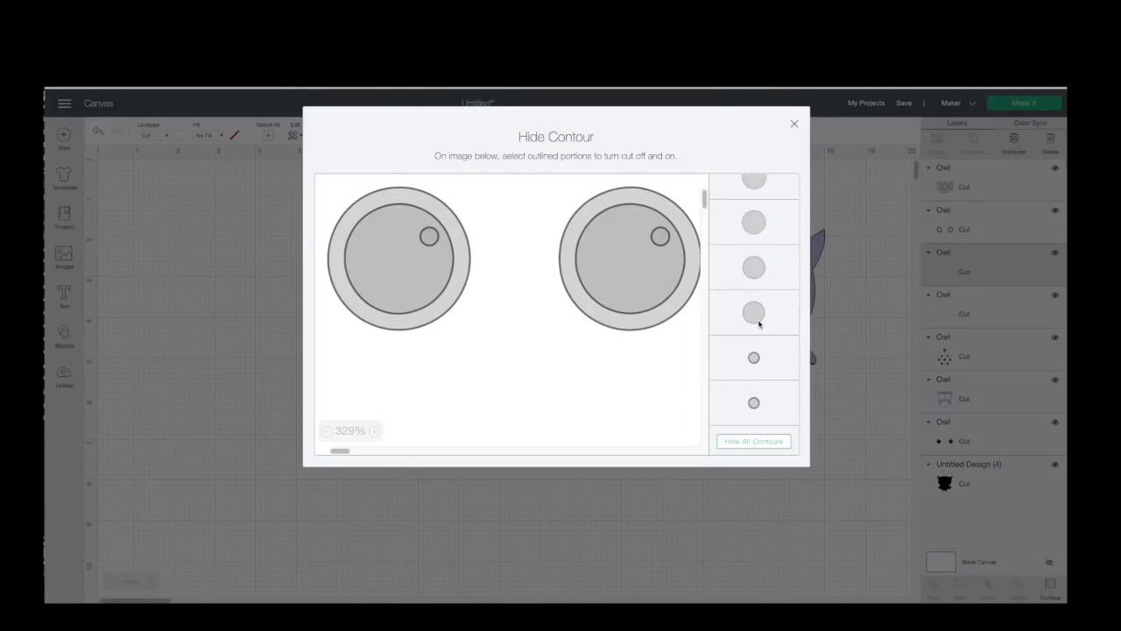
{"action": "left_click", "coordinate": [795, 126]}
{"action": "left_click_drag", "start_coordinate": [610, 342], "coordinate": [790, 308]}
Check the dark gray eye ring layer's contours and place the rings on the owl's eyes.
{"action": "left_click_drag", "start_coordinate": [396, 256], "coordinate": [565, 314]}
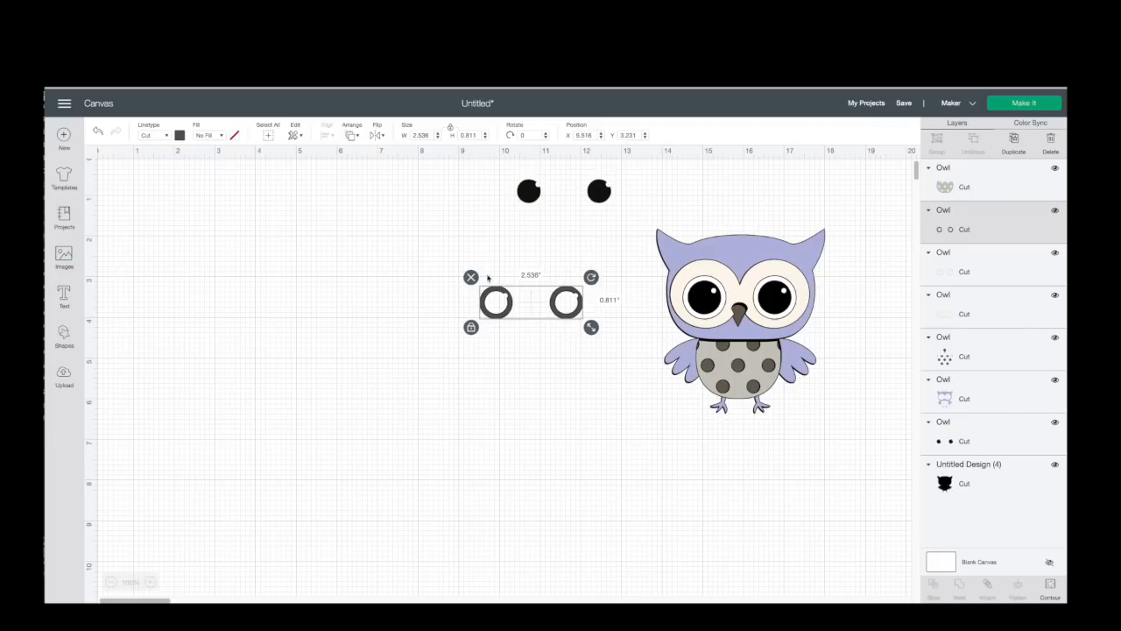
{"action": "left_click", "coordinate": [1050, 587]}
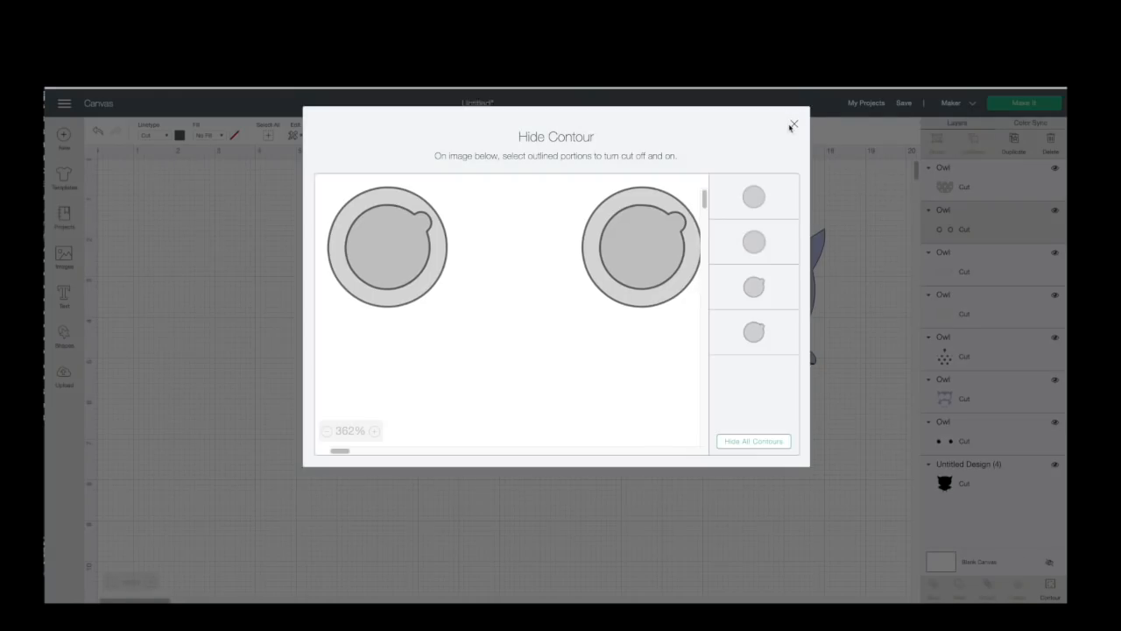
{"action": "left_click_drag", "start_coordinate": [789, 127], "coordinate": [761, 136]}
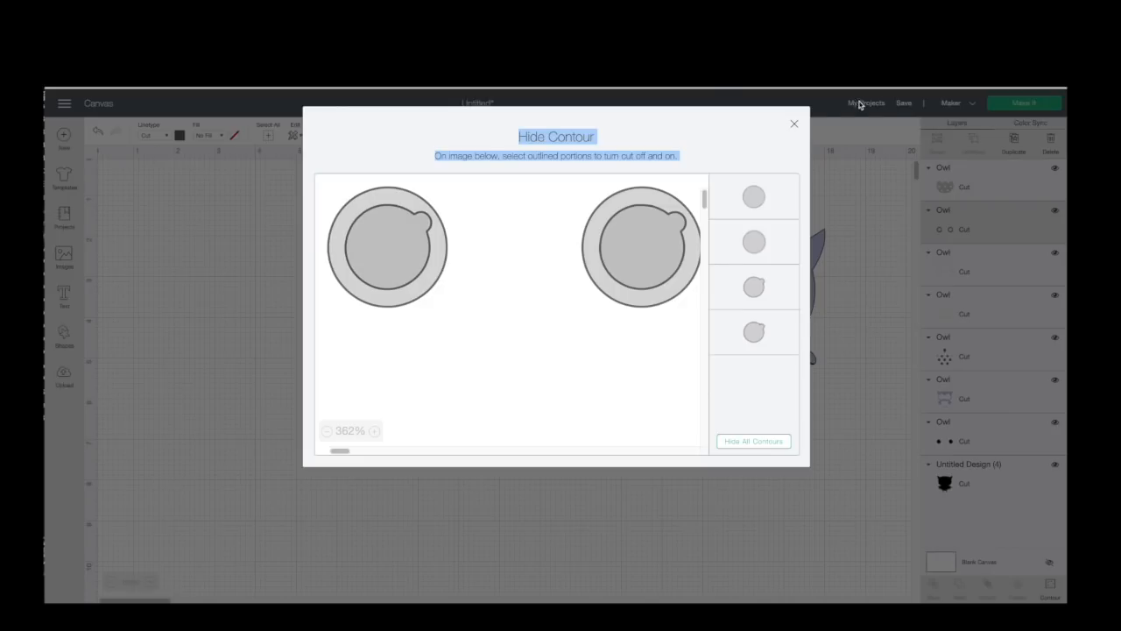
{"action": "left_click", "coordinate": [794, 127]}
{"action": "left_click_drag", "start_coordinate": [576, 311], "coordinate": [783, 307]}
Move the black pupil layer to about X 9.8, Y 2.8 and delete it.
{"action": "left_click_drag", "start_coordinate": [599, 189], "coordinate": [573, 271]}
{"action": "left_click_drag", "start_coordinate": [773, 313], "coordinate": [773, 313]}
{"action": "left_click", "coordinate": [572, 276]}
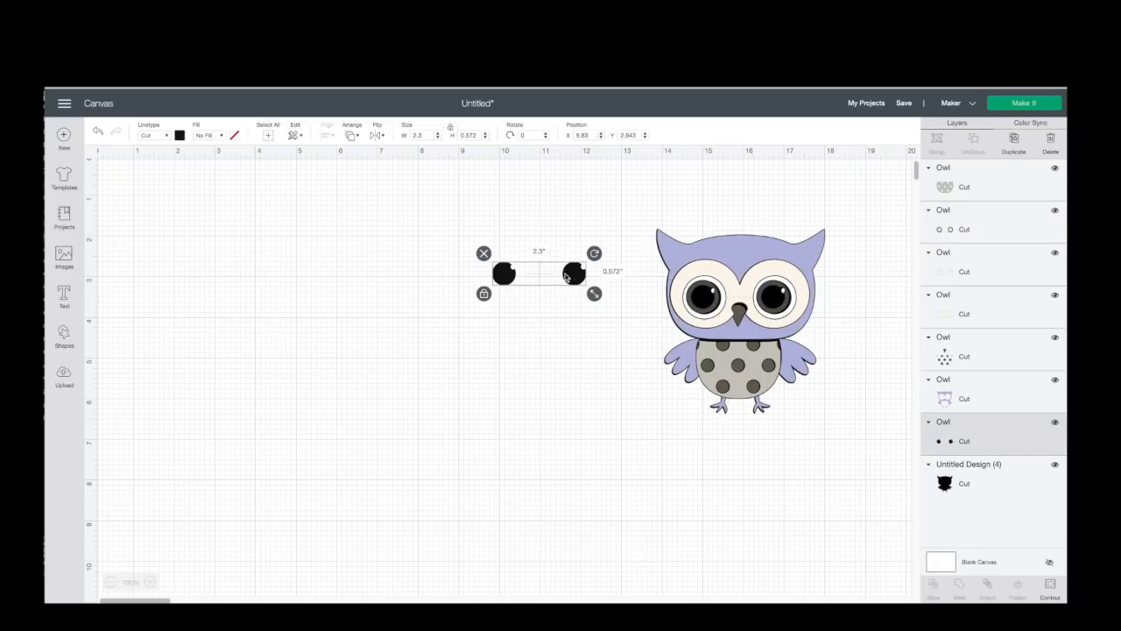
{"action": "left_click", "coordinate": [483, 254]}
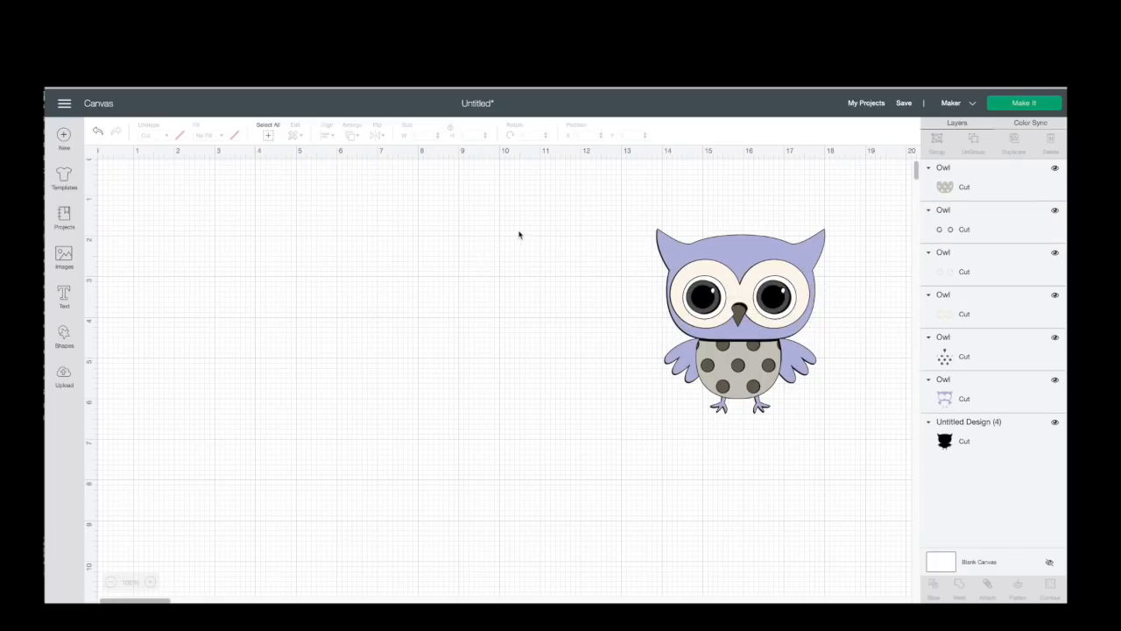
Pull the purple body and white eye layers away from the black silhouette and set them back in place on the owl.
{"action": "left_click_drag", "start_coordinate": [713, 247], "coordinate": [500, 243]}
{"action": "left_click_drag", "start_coordinate": [713, 278], "coordinate": [552, 301]}
{"action": "left_click_drag", "start_coordinate": [563, 245], "coordinate": [771, 249]}
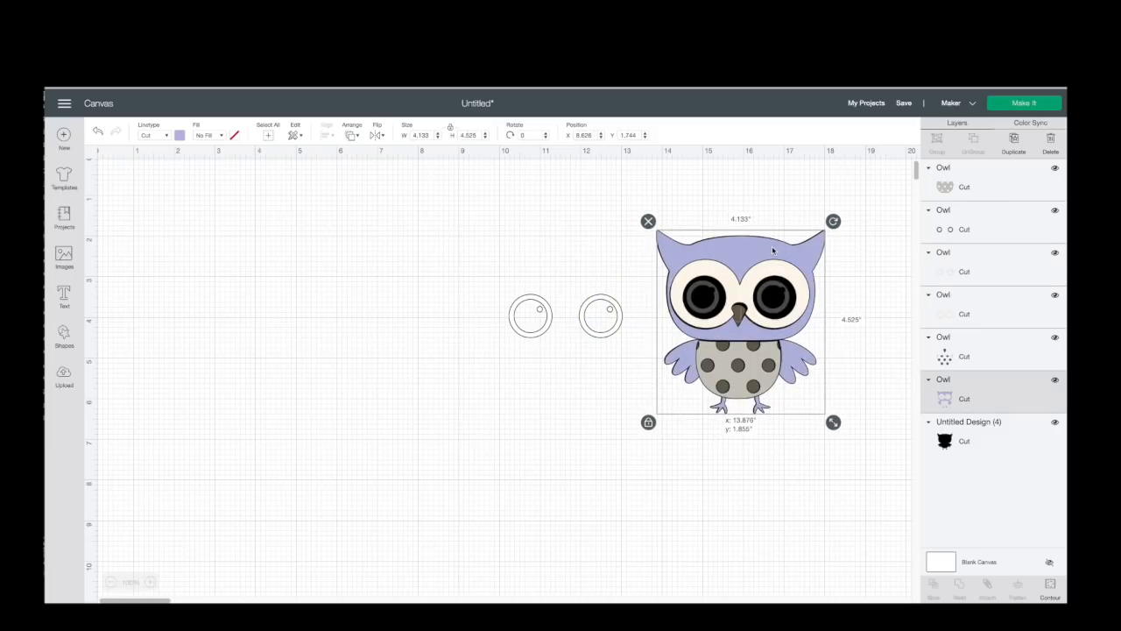
{"action": "left_click_drag", "start_coordinate": [616, 308], "coordinate": [788, 290]}
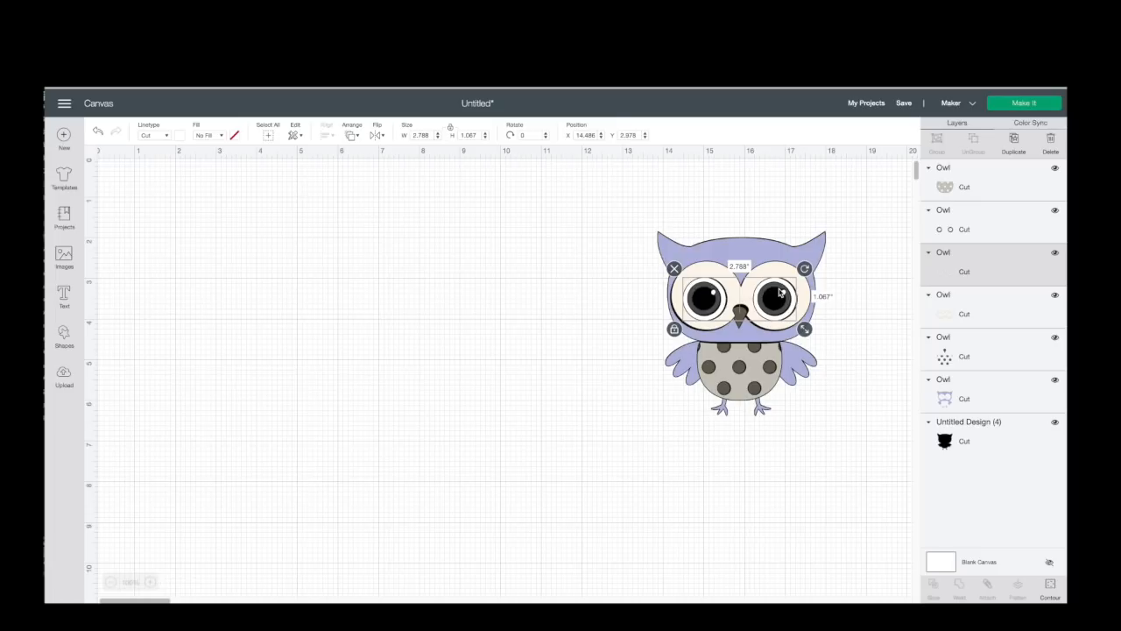
Insert the colored owl again from the recently uploaded images and place it beside the layered owl.
{"action": "left_click", "coordinate": [64, 375]}
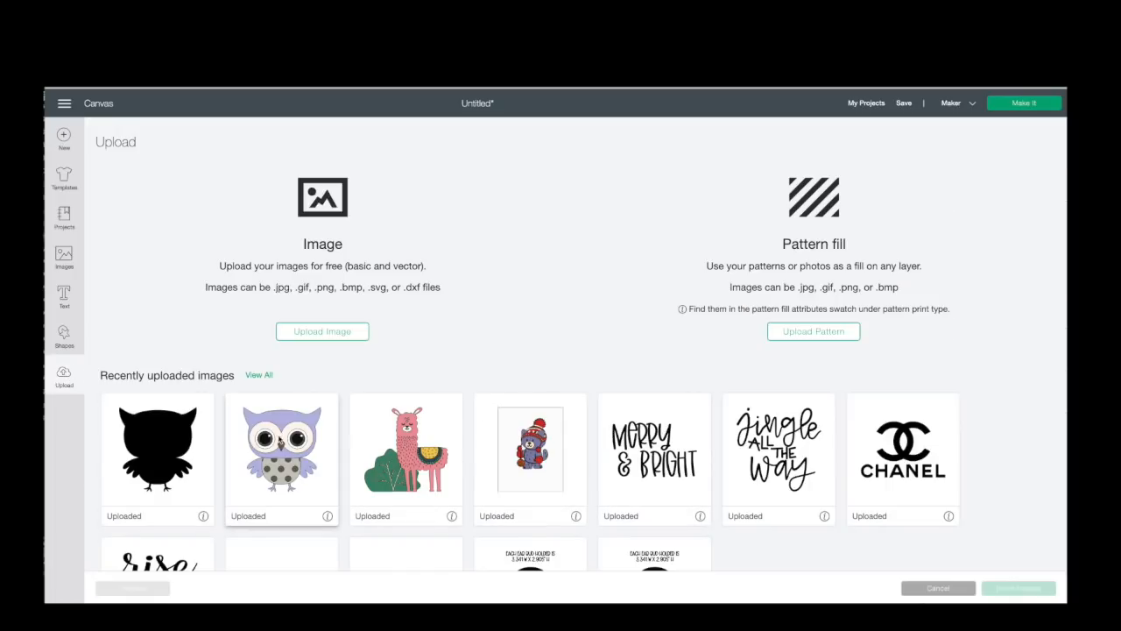
{"action": "left_click", "coordinate": [281, 441]}
{"action": "left_click", "coordinate": [1016, 588]}
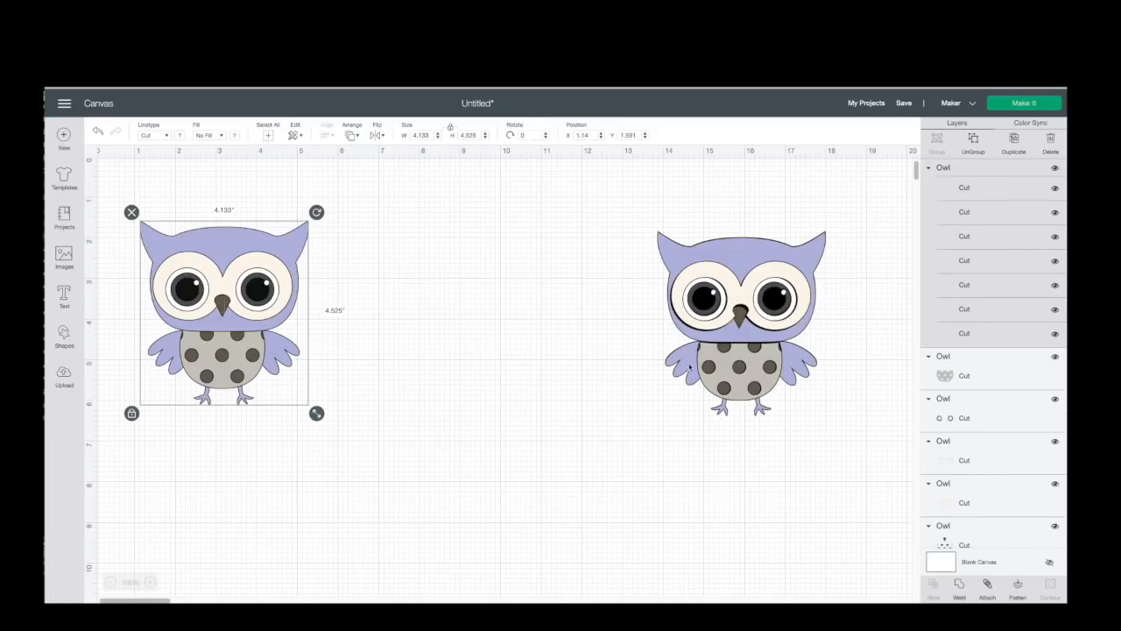
{"action": "left_click_drag", "start_coordinate": [312, 259], "coordinate": [612, 233]}
Spread the layered owl's body, face, belly, white eye, eye ring and dot layers apart around the silhouette.
{"action": "mouse_move", "coordinate": [764, 257]}
{"action": "left_mouse_down"}
{"action": "mouse_move", "coordinate": [786, 239]}
{"action": "mouse_move", "coordinate": [769, 239]}
{"action": "left_mouse_up"}
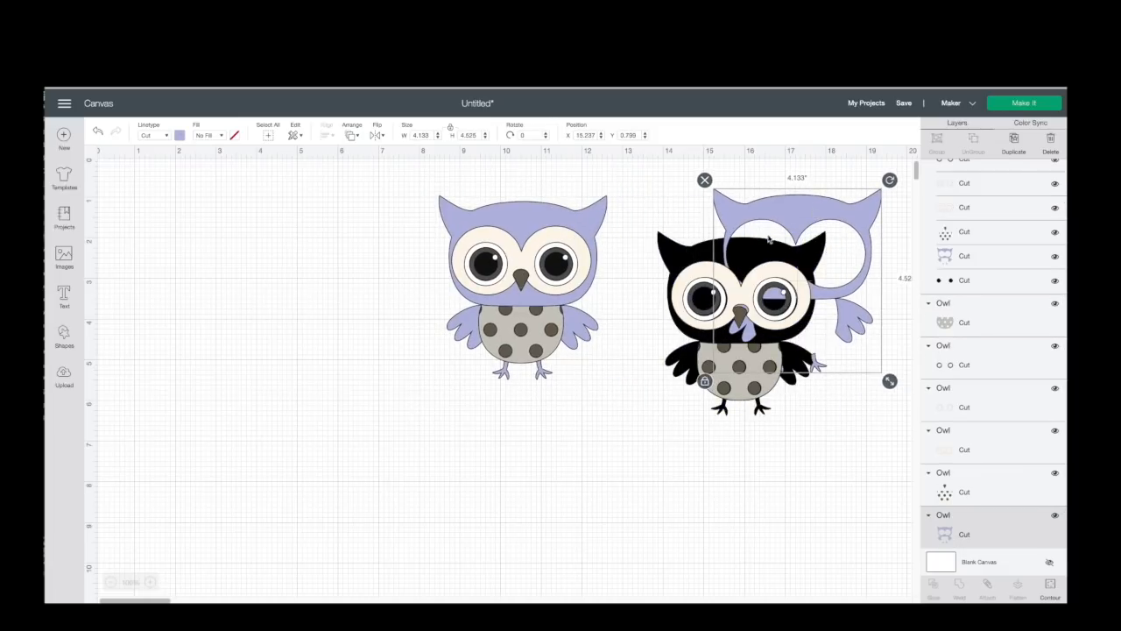
{"action": "left_click_drag", "start_coordinate": [706, 257], "coordinate": [692, 243]}
{"action": "left_click_drag", "start_coordinate": [758, 310], "coordinate": [844, 442]}
{"action": "left_click_drag", "start_coordinate": [734, 389], "coordinate": [834, 535]}
{"action": "left_click_drag", "start_coordinate": [756, 318], "coordinate": [848, 399]}
{"action": "left_click_drag", "start_coordinate": [741, 311], "coordinate": [708, 435]}
{"action": "left_click_drag", "start_coordinate": [718, 473], "coordinate": [696, 517]}
{"action": "left_click_drag", "start_coordinate": [824, 509], "coordinate": [842, 524]}
{"action": "left_click_drag", "start_coordinate": [851, 434], "coordinate": [865, 445]}
{"action": "left_click_drag", "start_coordinate": [846, 401], "coordinate": [860, 411]}
{"action": "left_click_drag", "start_coordinate": [794, 212], "coordinate": [819, 196]}
Separate the black silhouette from the purple body and move the intact colored owl to about X 6.7, Y 2.6.
{"action": "left_click_drag", "start_coordinate": [680, 257], "coordinate": [632, 226]}
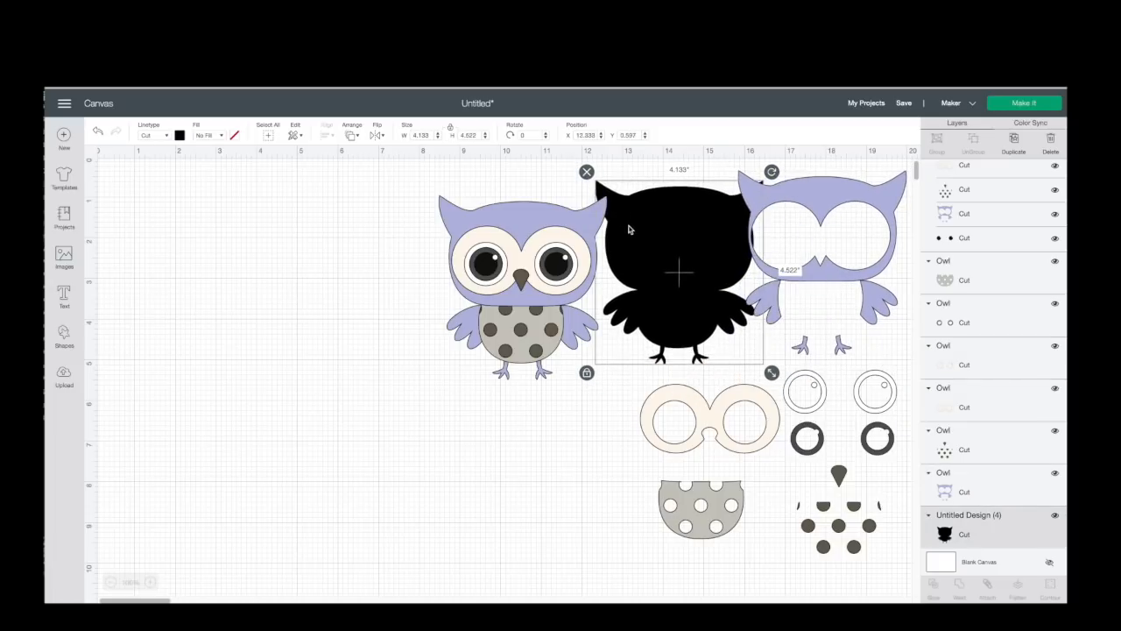
{"action": "left_click_drag", "start_coordinate": [536, 233], "coordinate": [424, 263]}
{"action": "left_click_drag", "start_coordinate": [675, 261], "coordinate": [654, 254]}
{"action": "left_click_drag", "start_coordinate": [466, 300], "coordinate": [507, 333]}
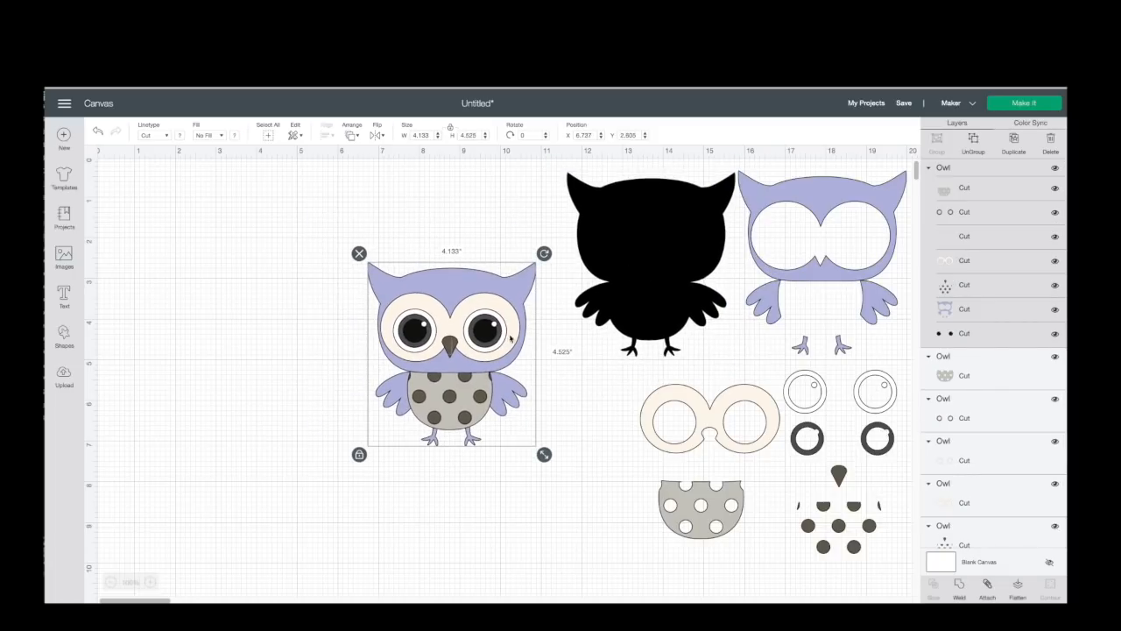
{"action": "scroll", "coordinate": [514, 346], "scroll_direction": "down", "scroll_amount": 2}
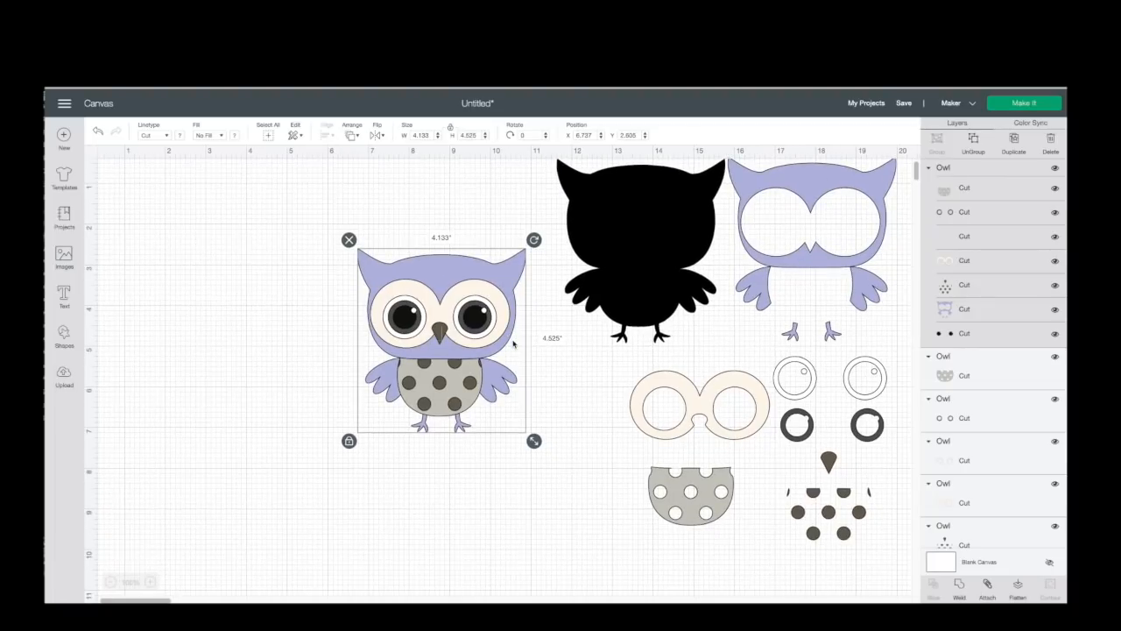